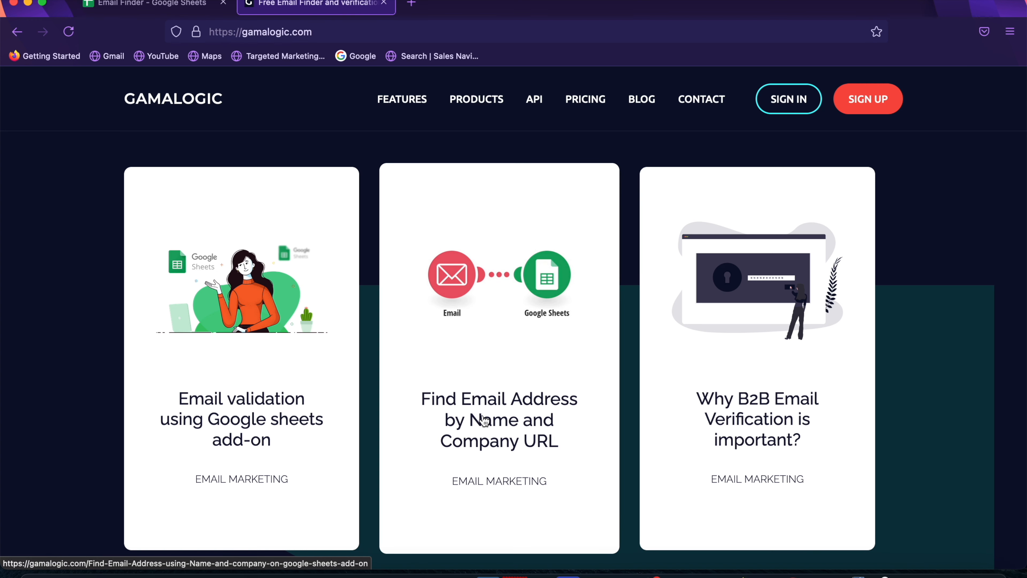
Step: Open the article on finding email addresses by name and company URL, and read down to the add-on installation step
left_click(484, 420)
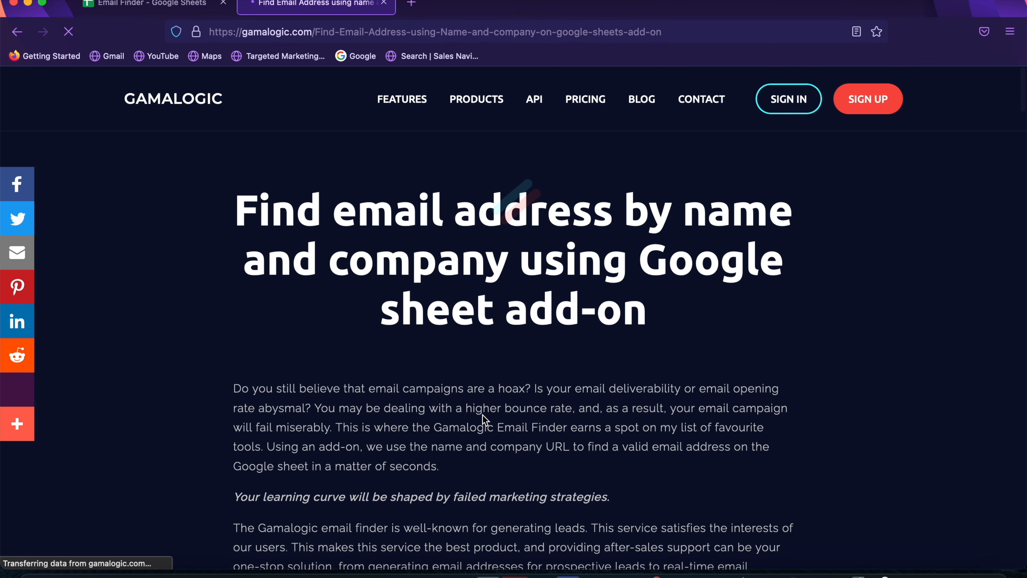
scroll(483, 415, "down", 8)
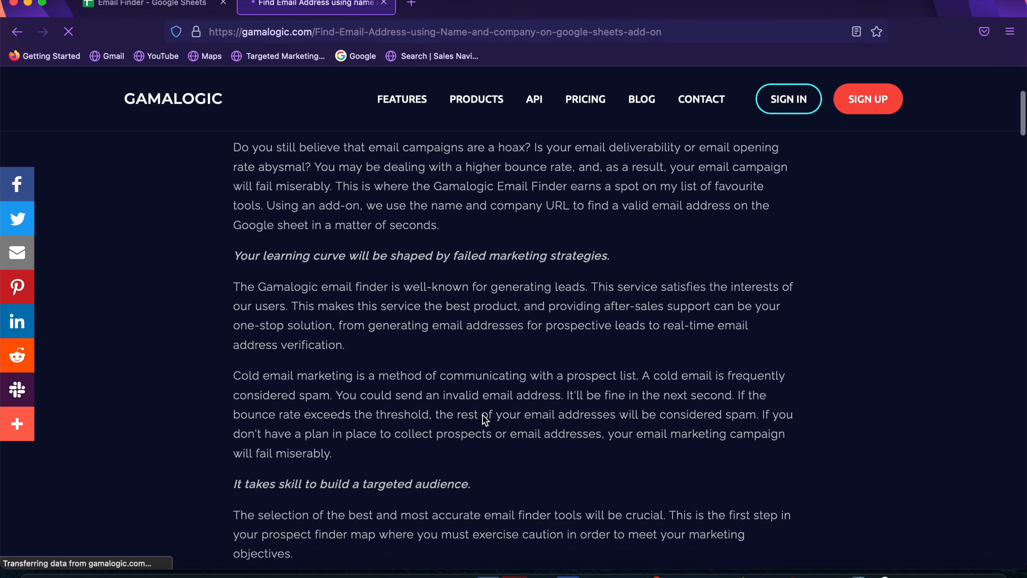
scroll(483, 415, "down", 6)
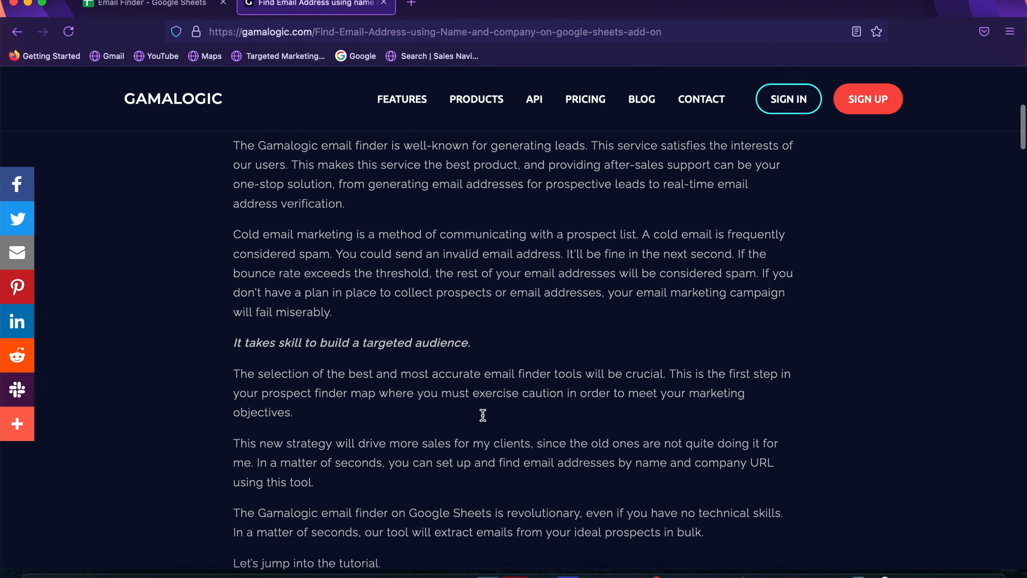
scroll(483, 415, "down", 5)
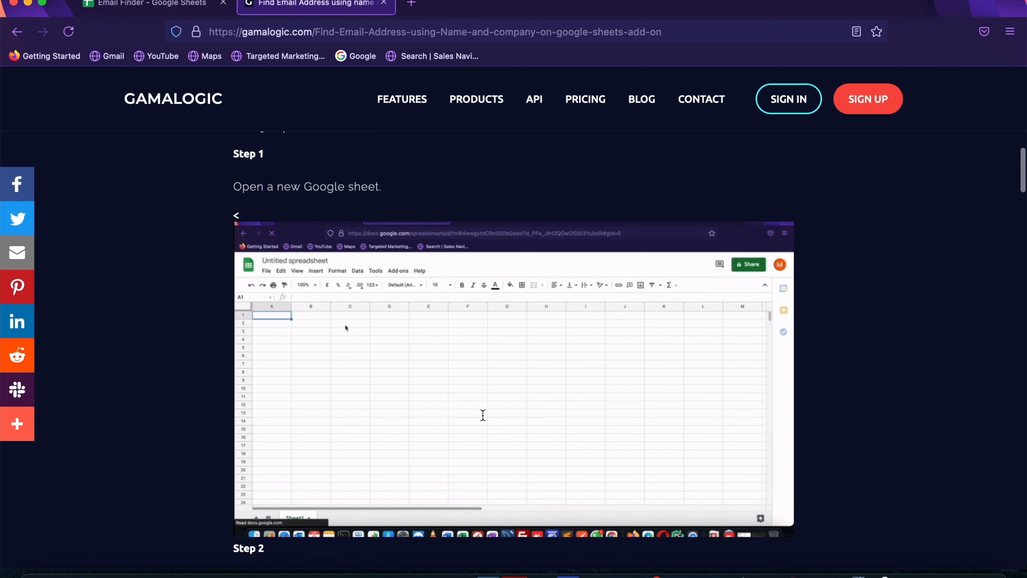
scroll(483, 416, "down", 2)
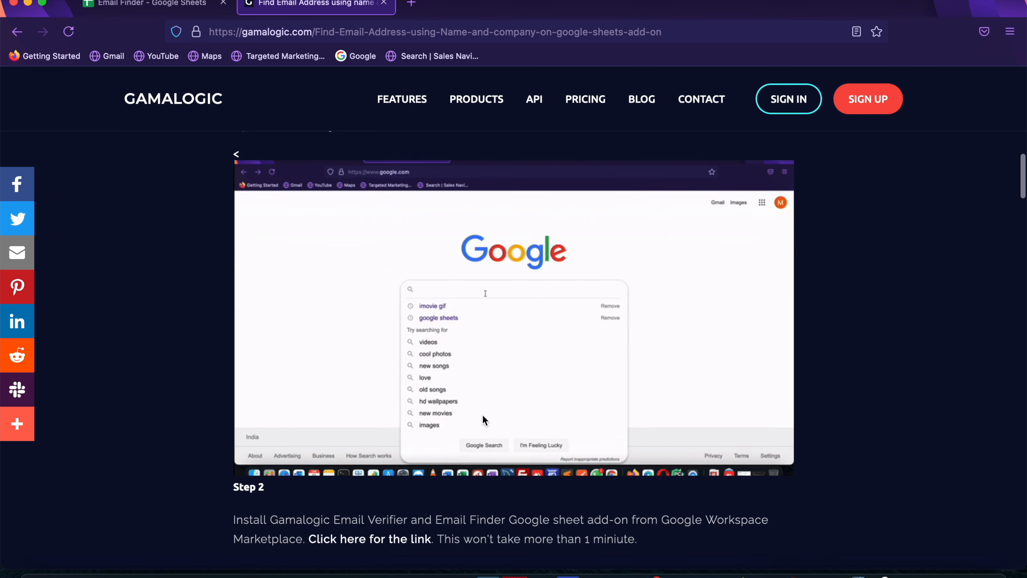
scroll(484, 418, "down", 10)
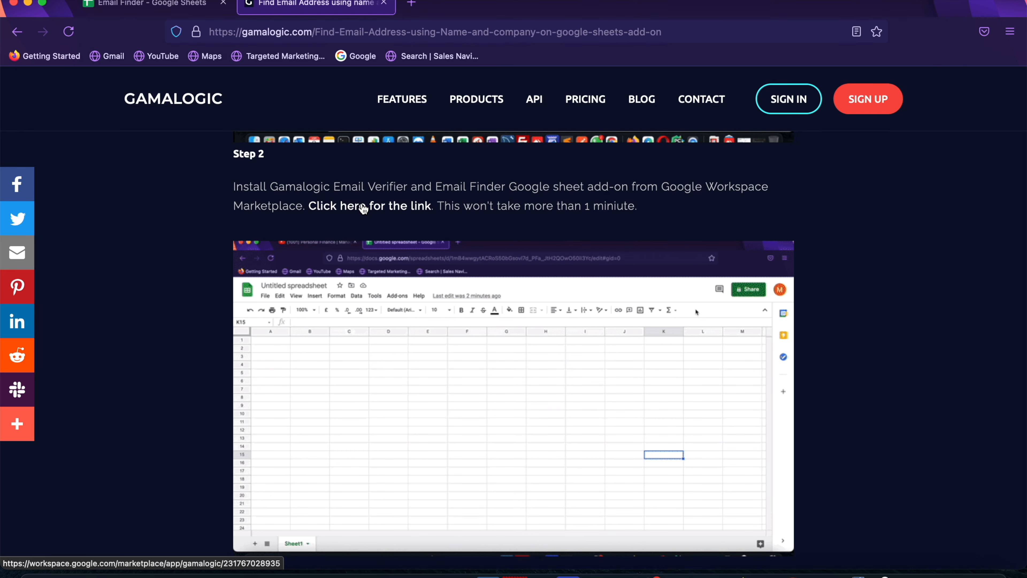
Step: View the Gamalogic add-on's Marketplace listing through the article's link, and return to the article to read further
left_click(363, 207)
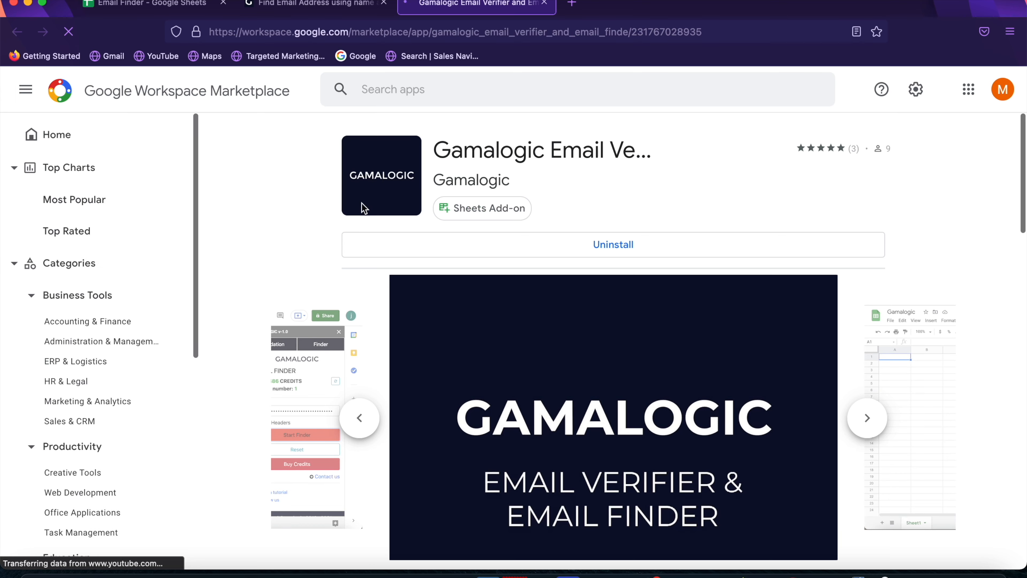
left_click(309, 5)
scroll(517, 360, "down", 5)
scroll(517, 360, "down", 3)
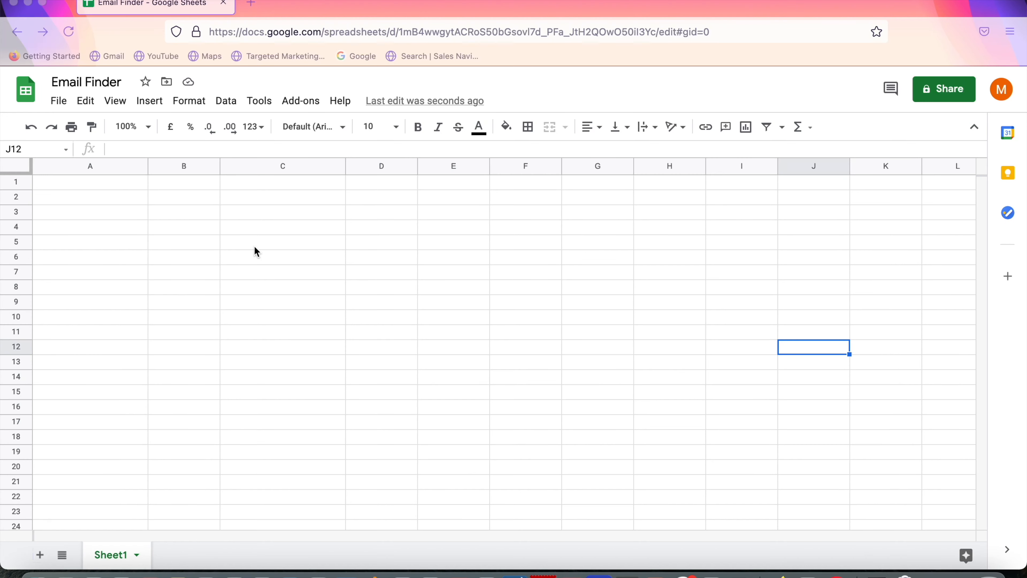
left_click(275, 277)
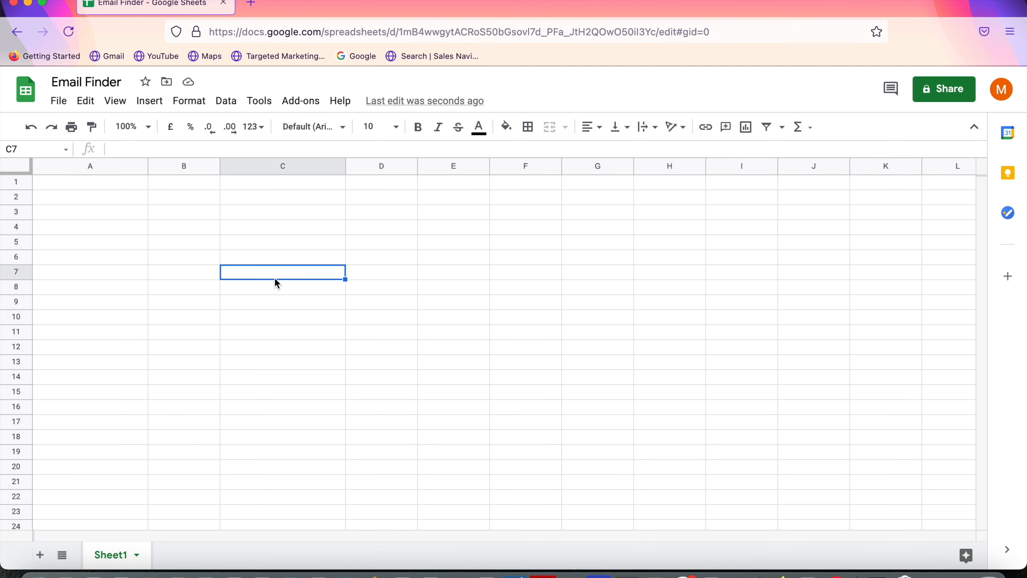
left_click(295, 105)
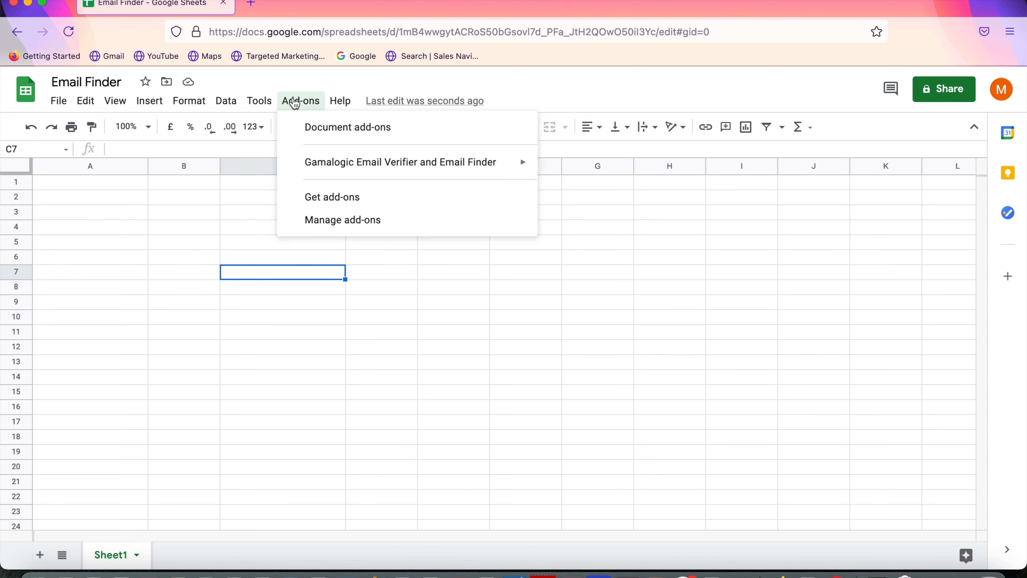
mouse_move(385, 169)
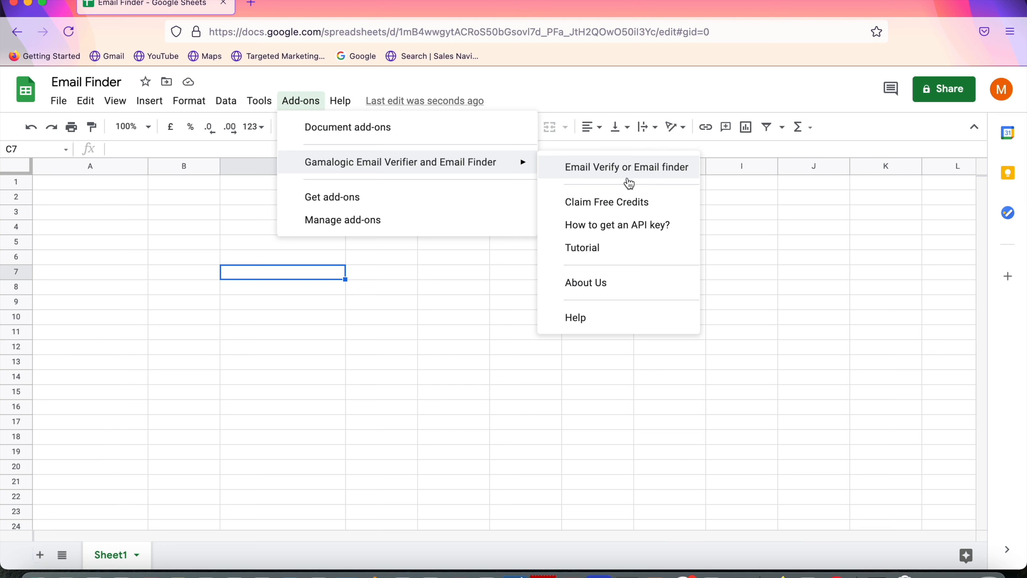
left_click(610, 168)
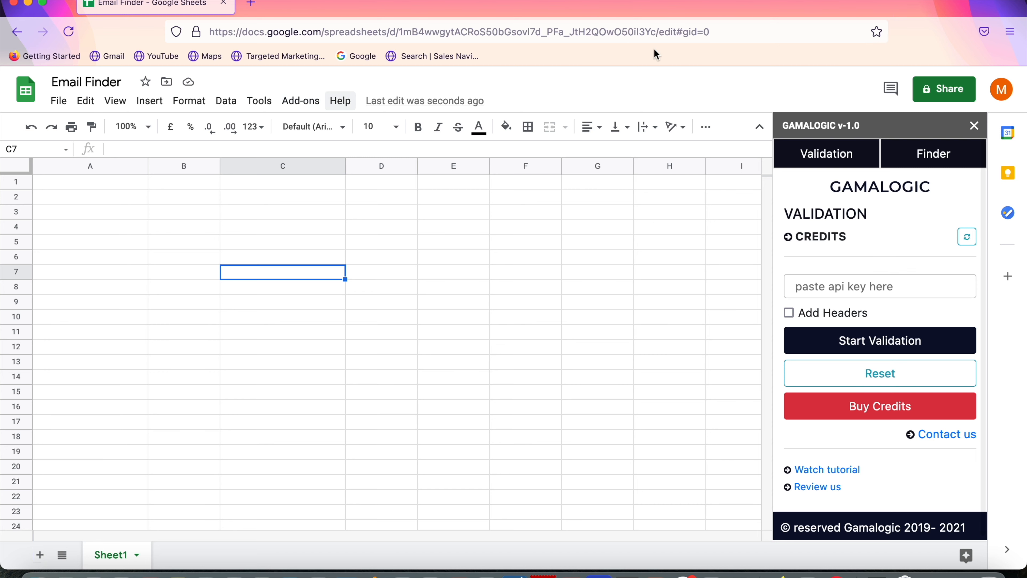
left_click(975, 129)
Step: Search the add-on marketplace for "email finder gama", view the Gamalogic Email Verifier and Email Finder result, and close the marketplace
left_click(301, 102)
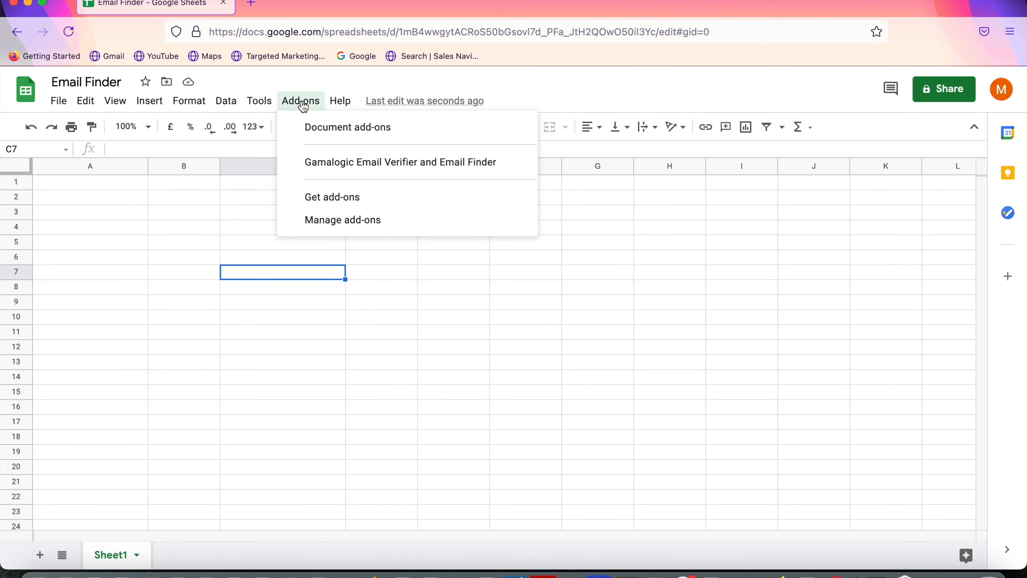
left_click(319, 198)
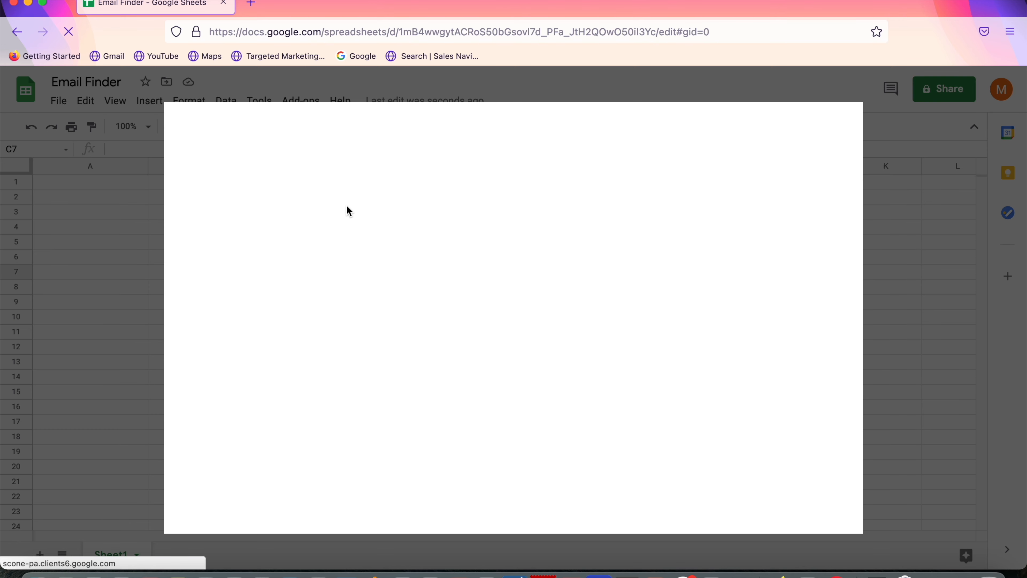
left_click(516, 126)
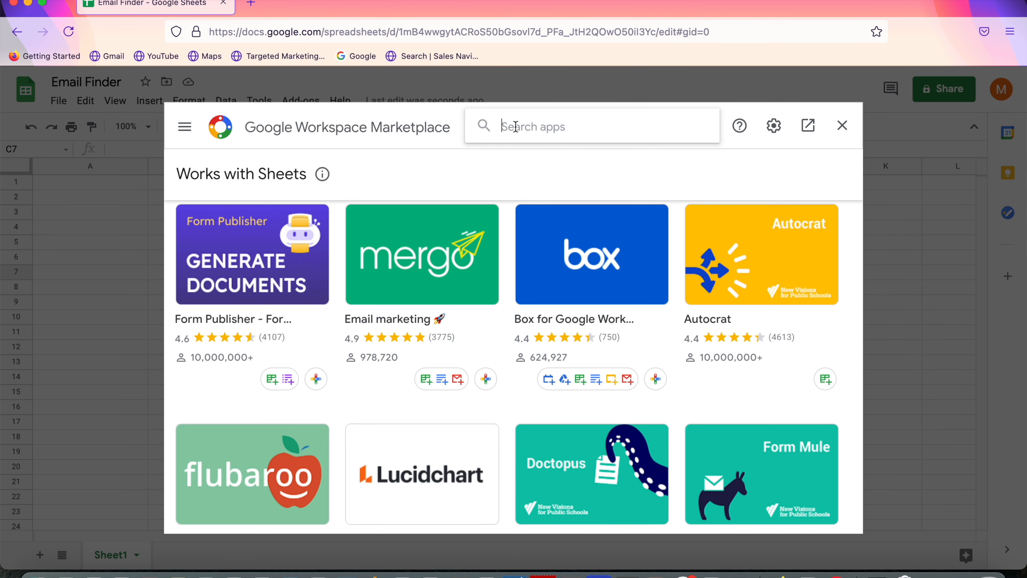
type("email")
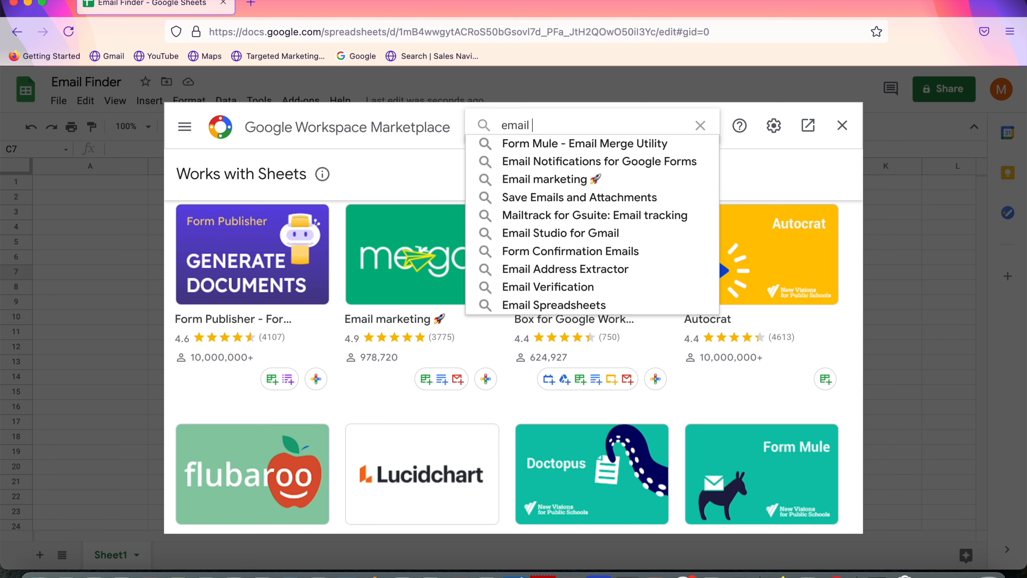
type(" find")
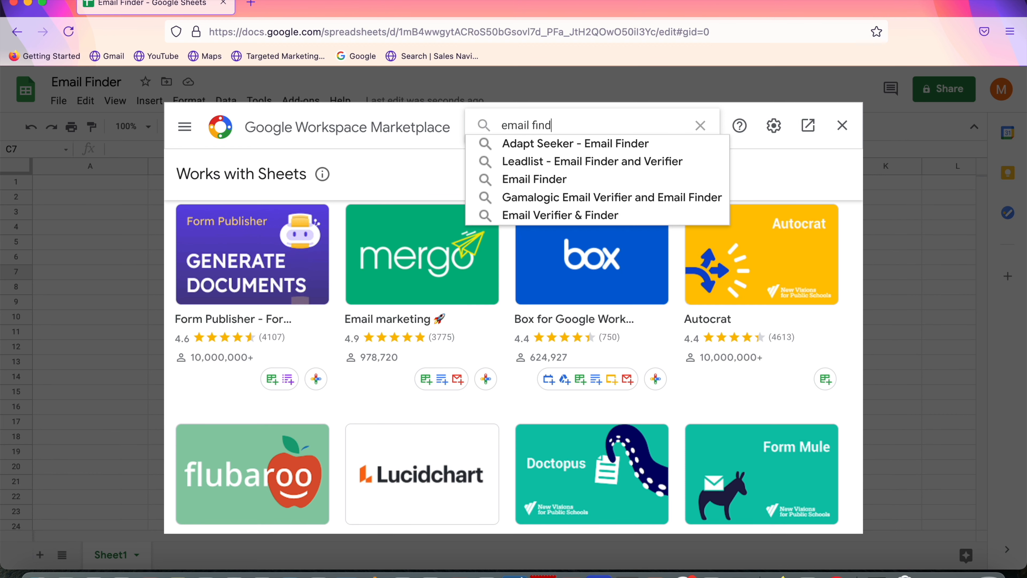
type("er gamal")
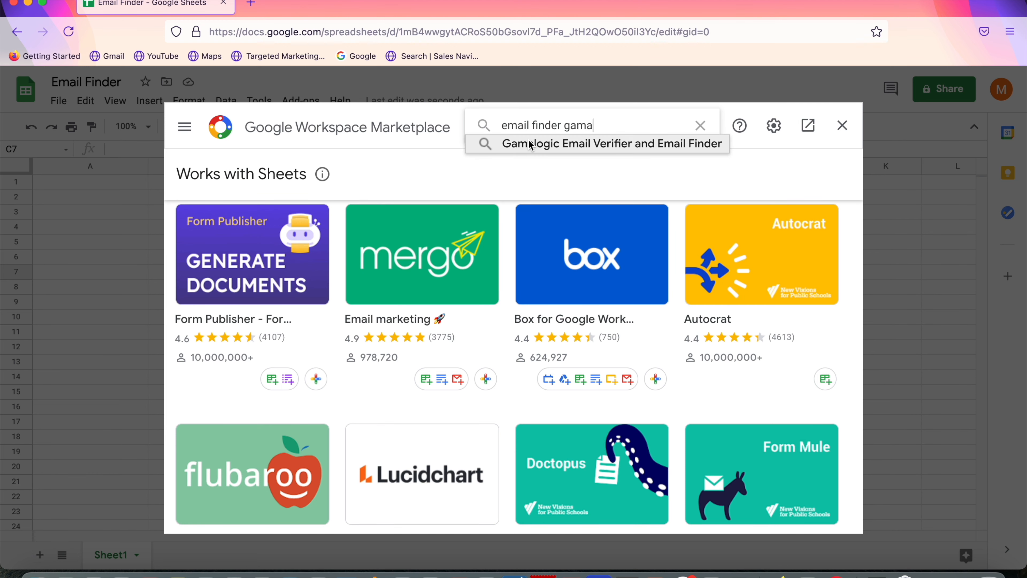
left_click(530, 145)
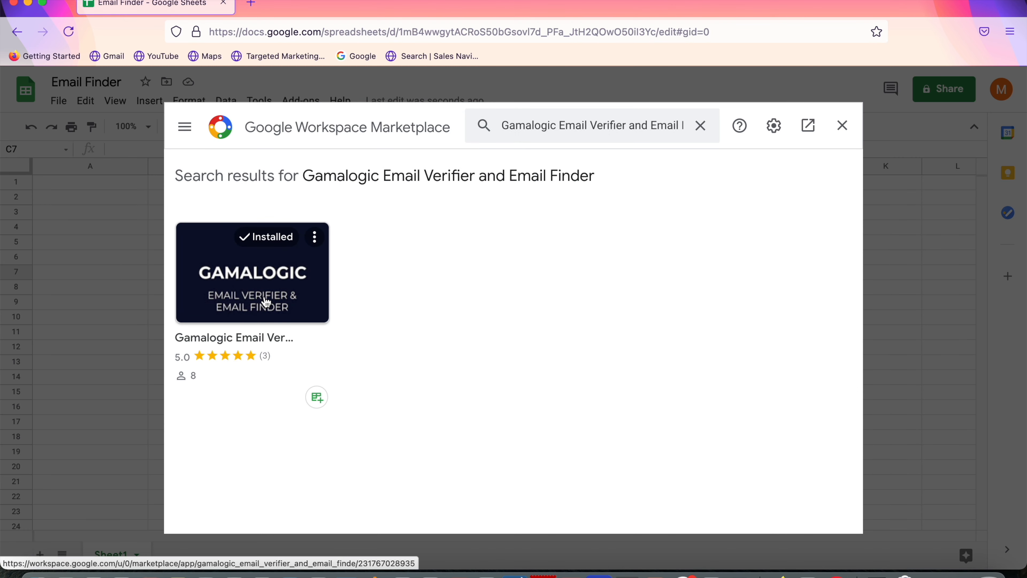
left_click(851, 134)
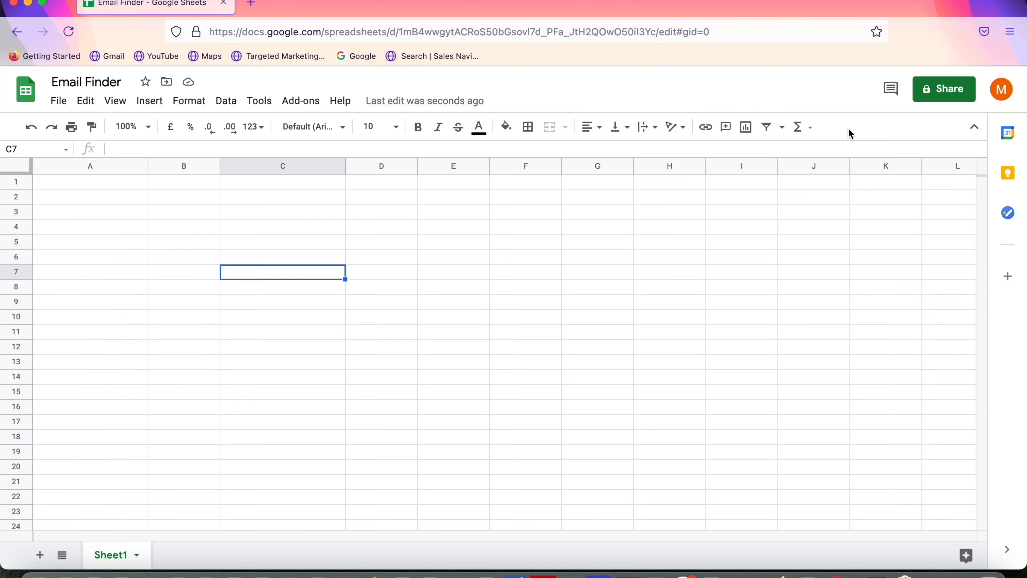
Step: Open the Gamalogic Email Verify or Email finder add-on and switch it to Finder mode
left_click(301, 101)
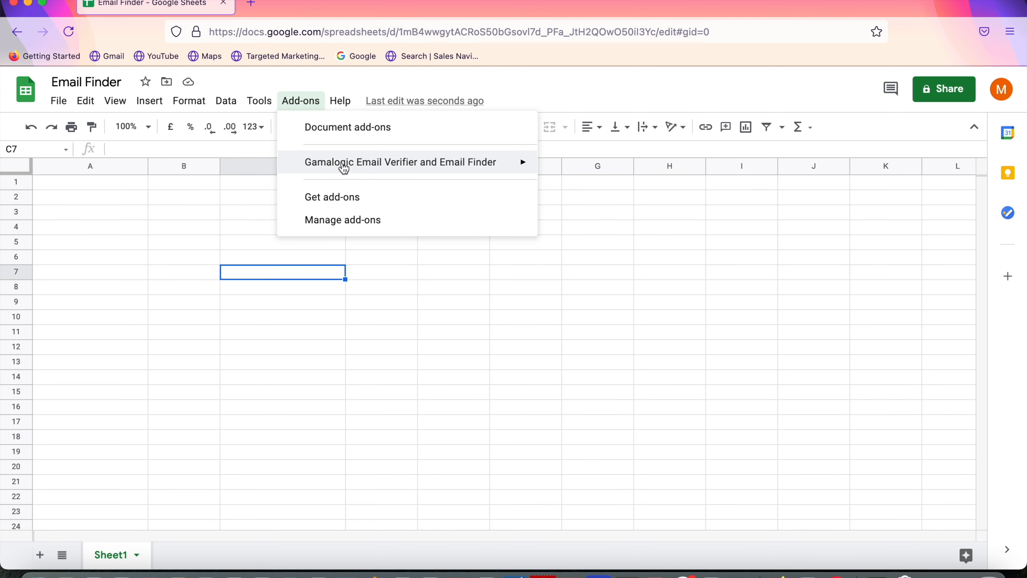
mouse_move(344, 166)
left_click(611, 165)
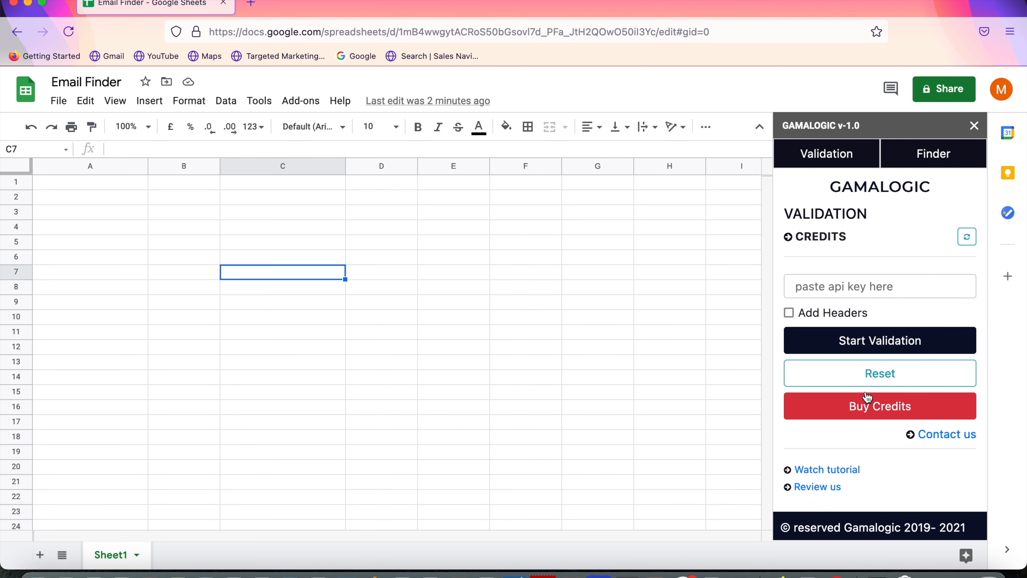
left_click(942, 159)
left_click(845, 157)
left_click(926, 165)
Step: Enable Add Headers in the email finder to insert its column headers into row 1
left_click_drag(884, 213, 783, 213)
left_click(803, 178)
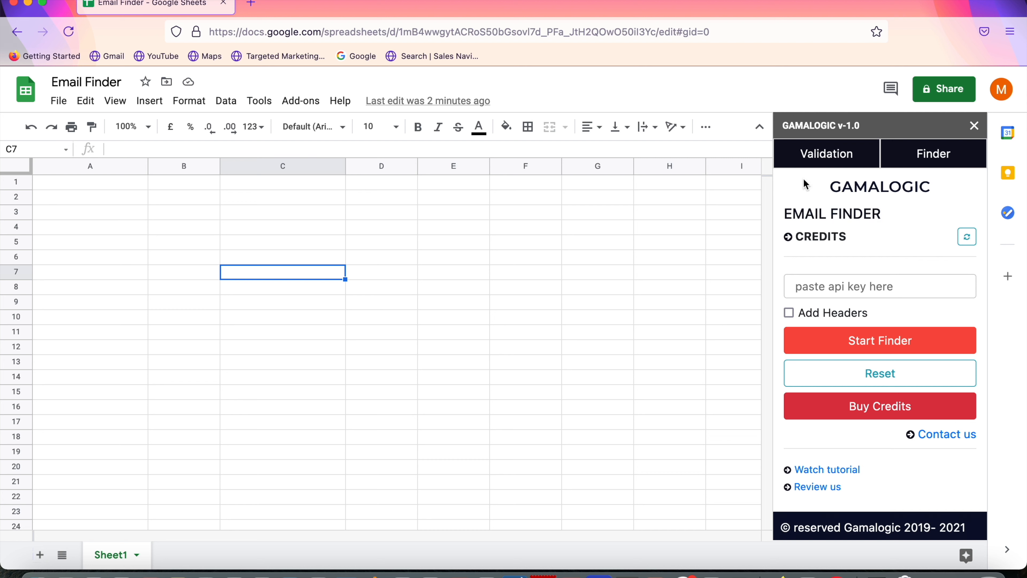
left_click(788, 313)
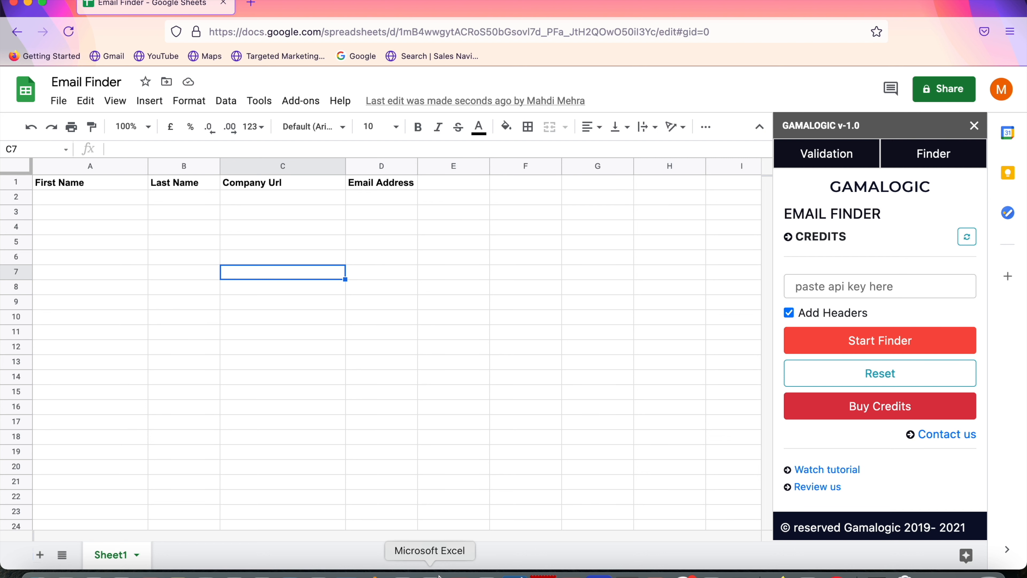
Step: Switch to Microsoft Excel and copy the contact names and company URLs in A1:C4
left_click(430, 574)
left_click(287, 297)
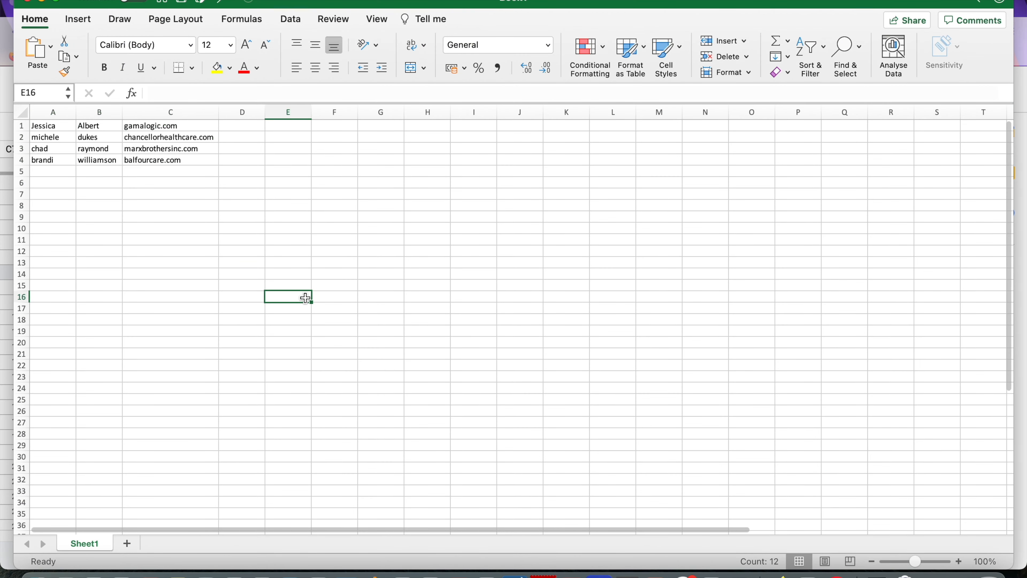
left_click_drag(46, 126, 179, 160)
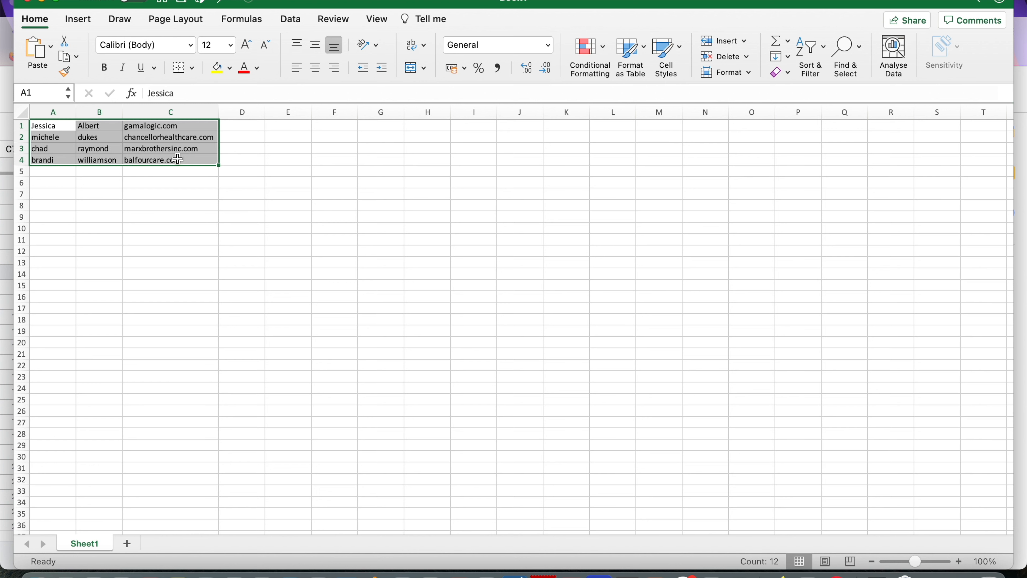
key("super+c")
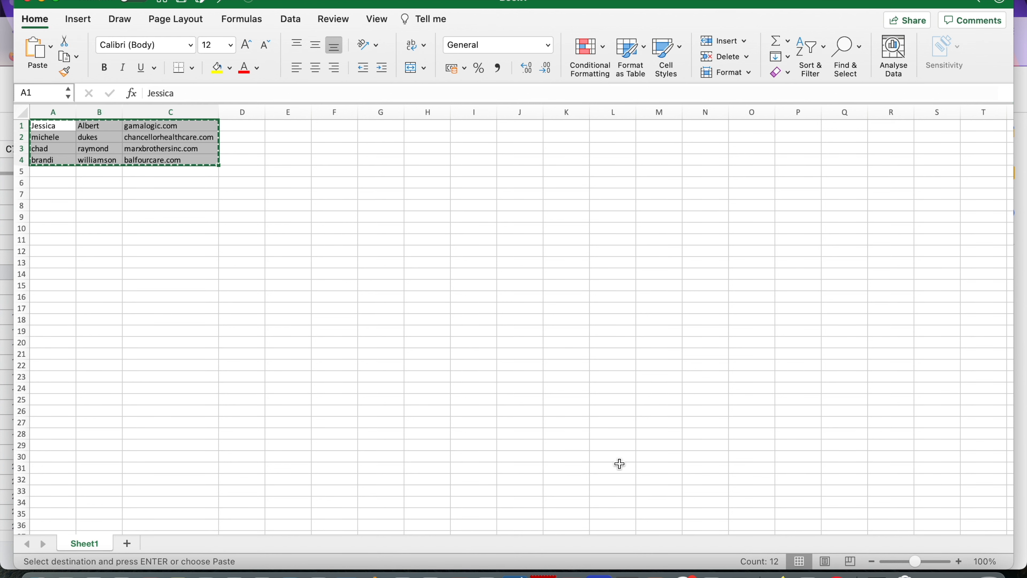
Step: Switch to Firefox and paste the copied contact rows into the Email Finder sheet starting at cell A2
left_click(780, 574)
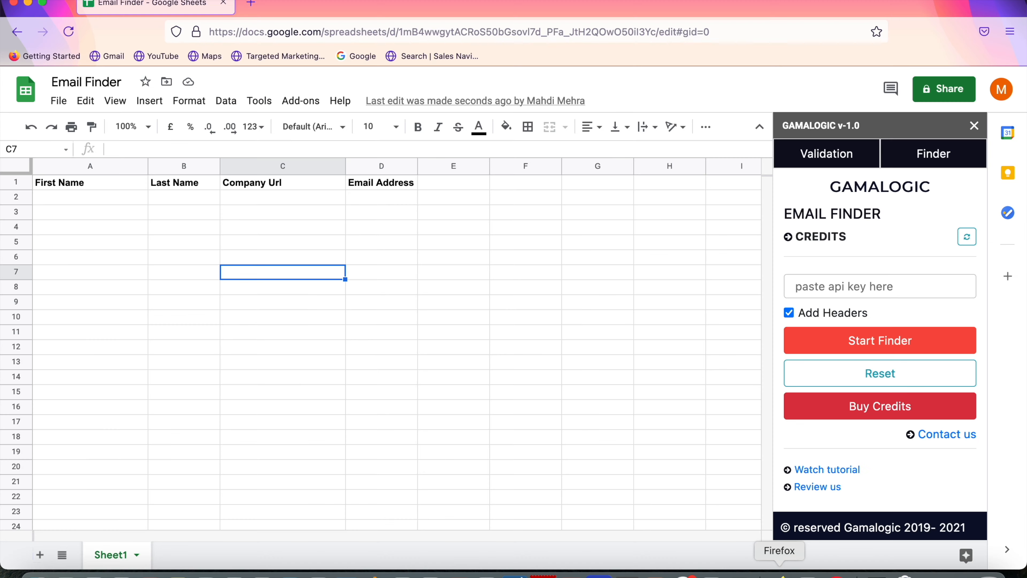
left_click(104, 199)
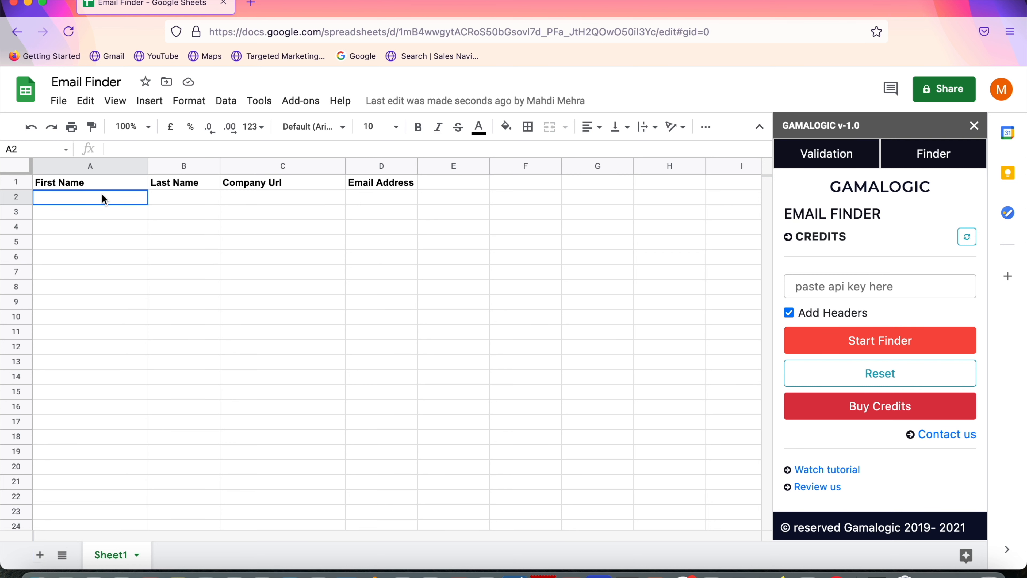
key("super+v")
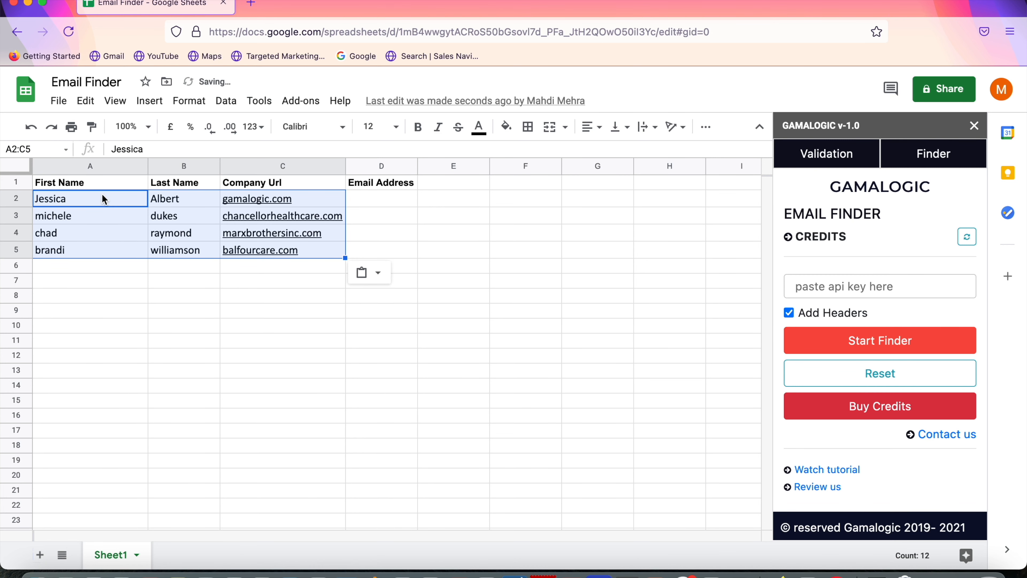
left_click(309, 335)
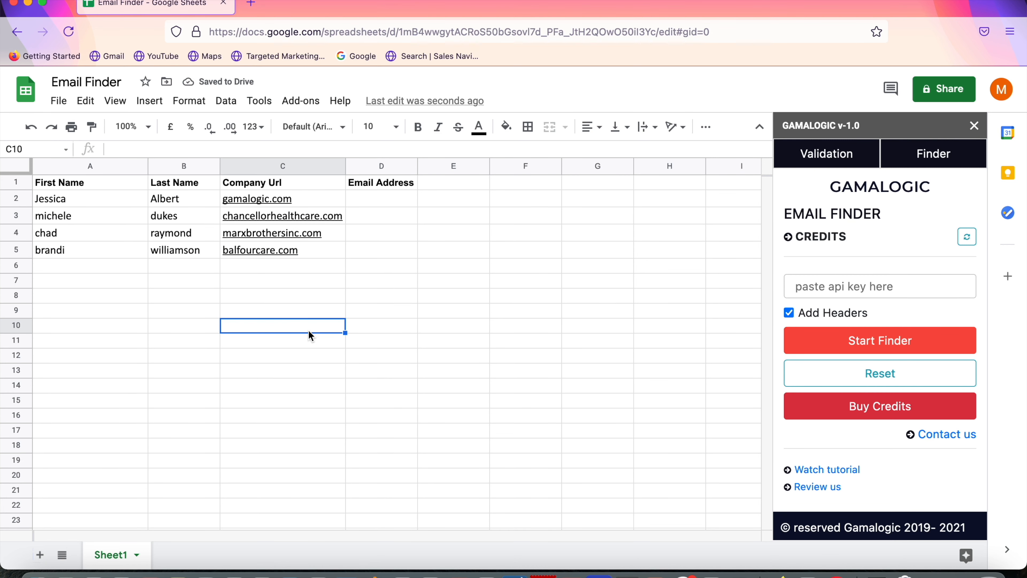
Step: Review the First Name, Last Name, Company Url and Email Address columns one by one
left_click(96, 166)
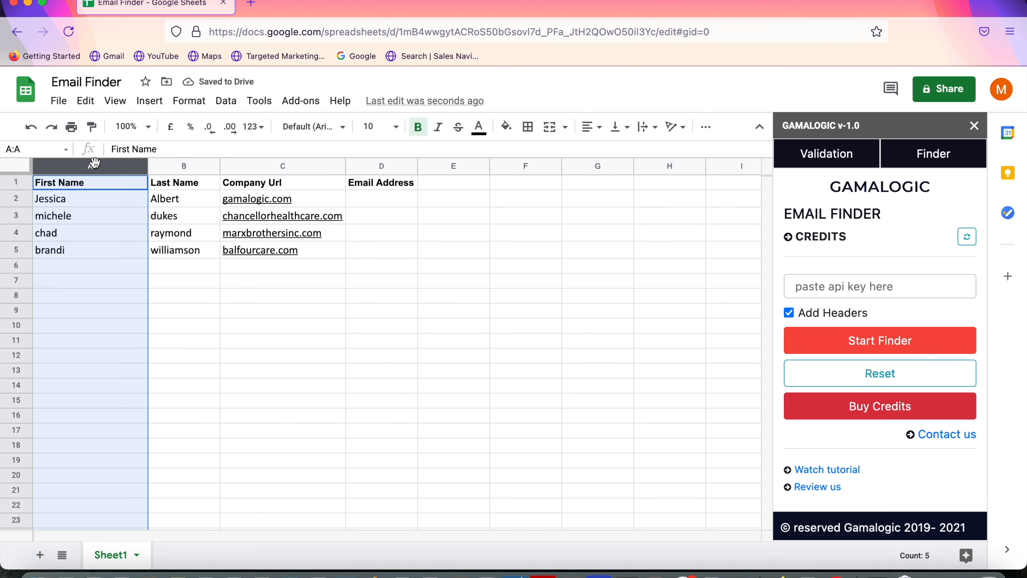
left_click(170, 161)
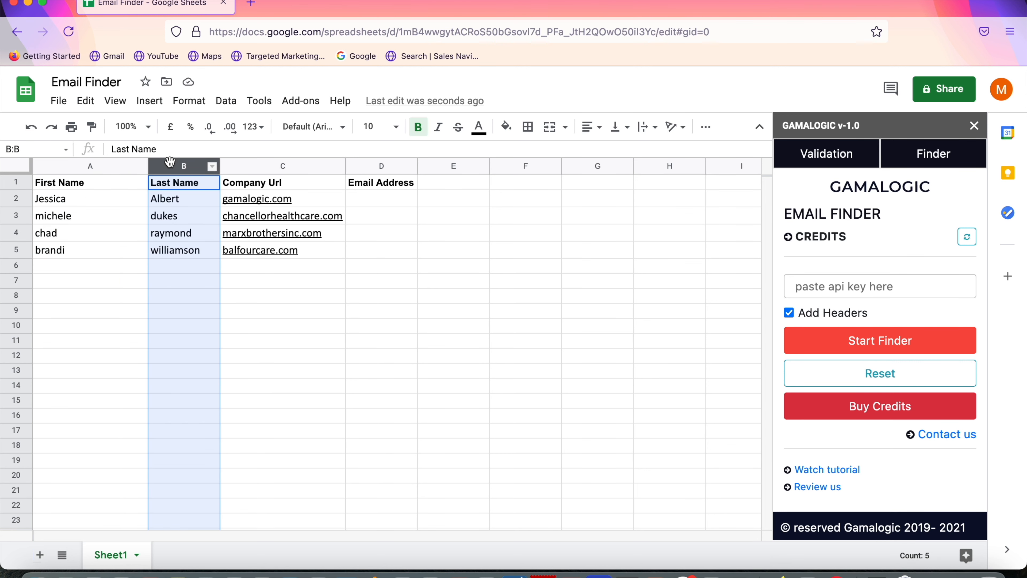
left_click(268, 165)
left_click(377, 165)
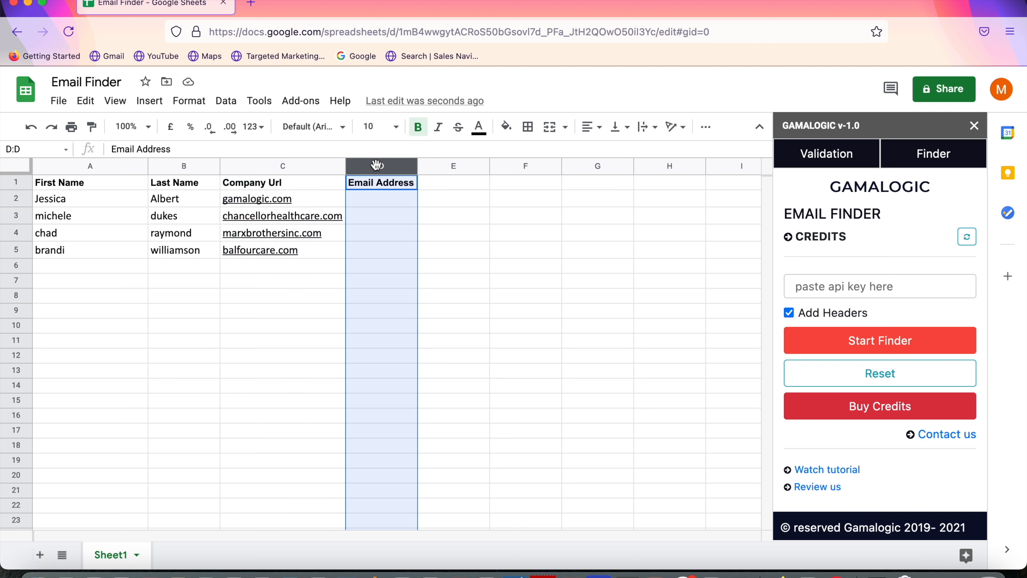
left_click(328, 166)
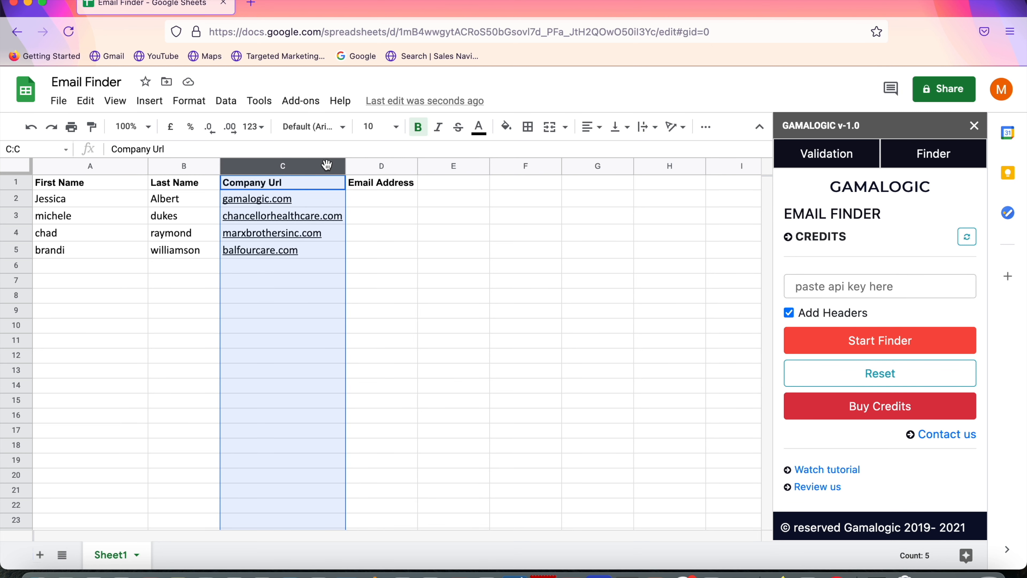
Step: Review the empty Email Address cells D2:D5 beside the contact rows
left_click_drag(381, 202, 384, 244)
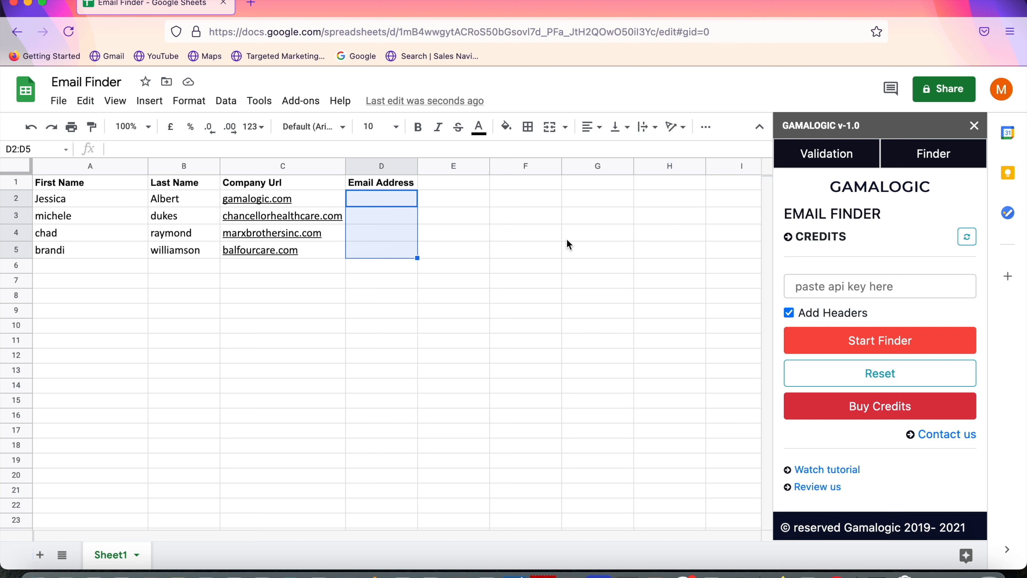
left_click(579, 244)
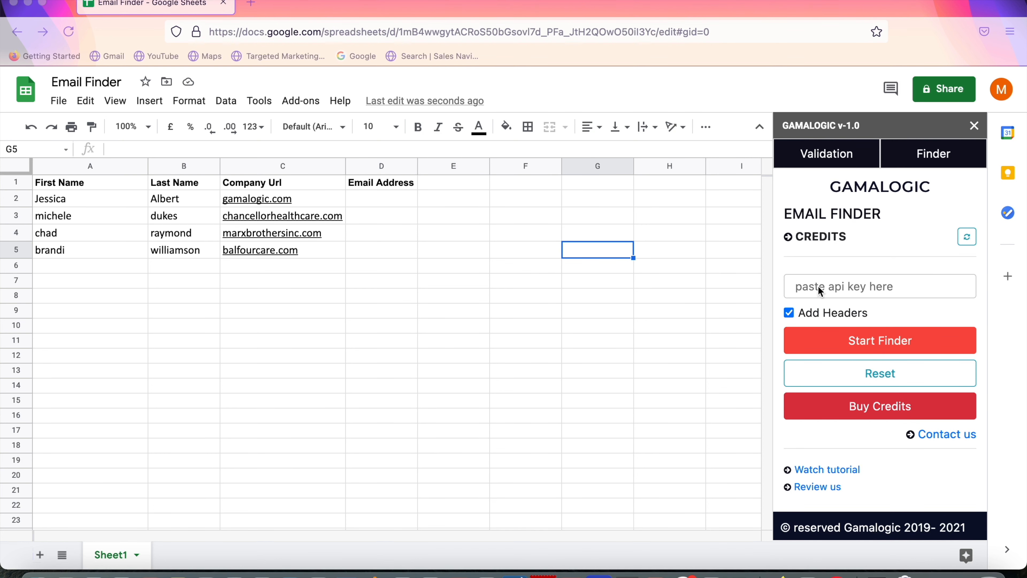
Step: Switch to Safari and copy the API key from the Gamalogic dashboard
left_click(809, 286)
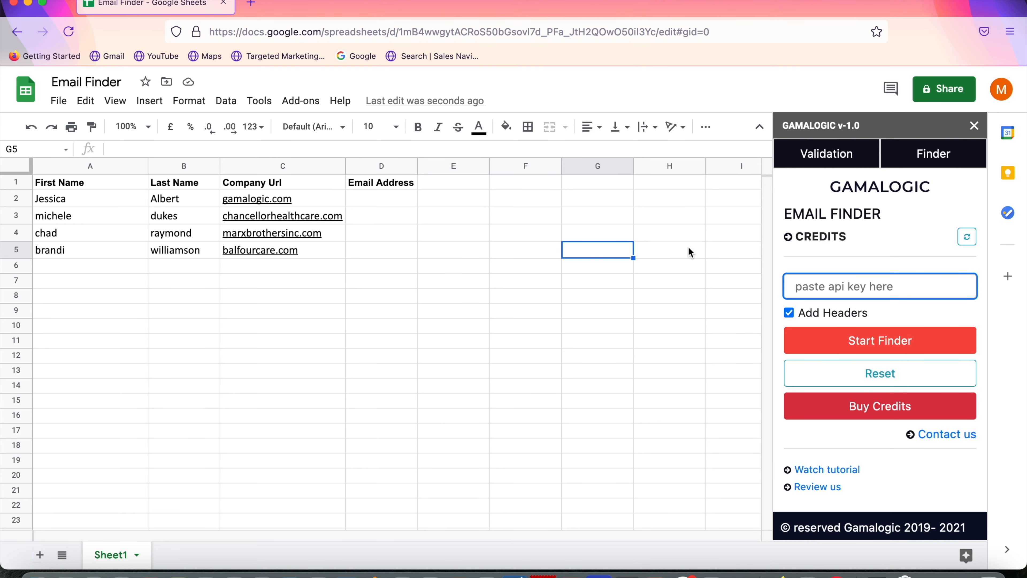
key("ctrl+Left")
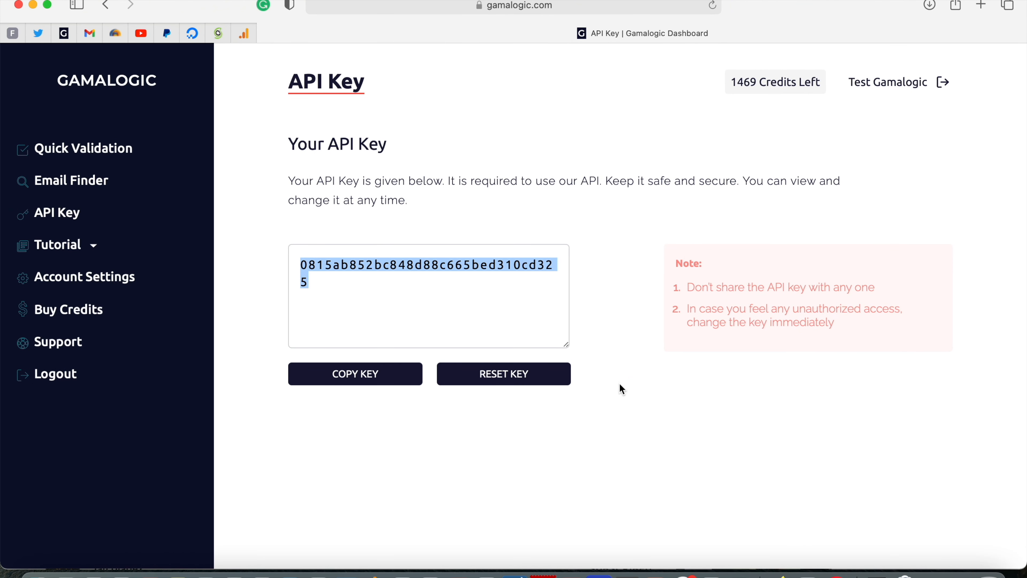
left_click(402, 306)
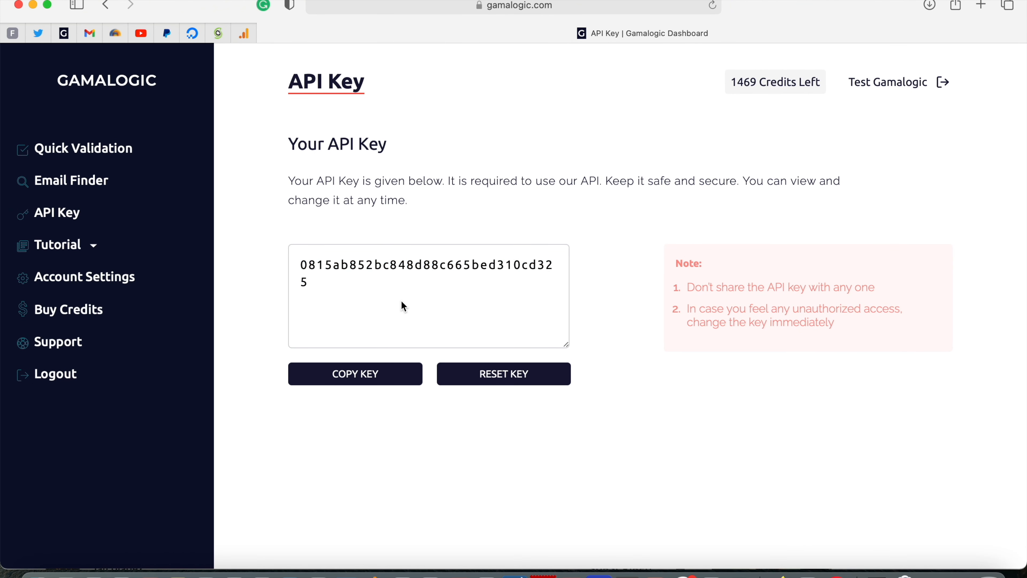
left_click(379, 376)
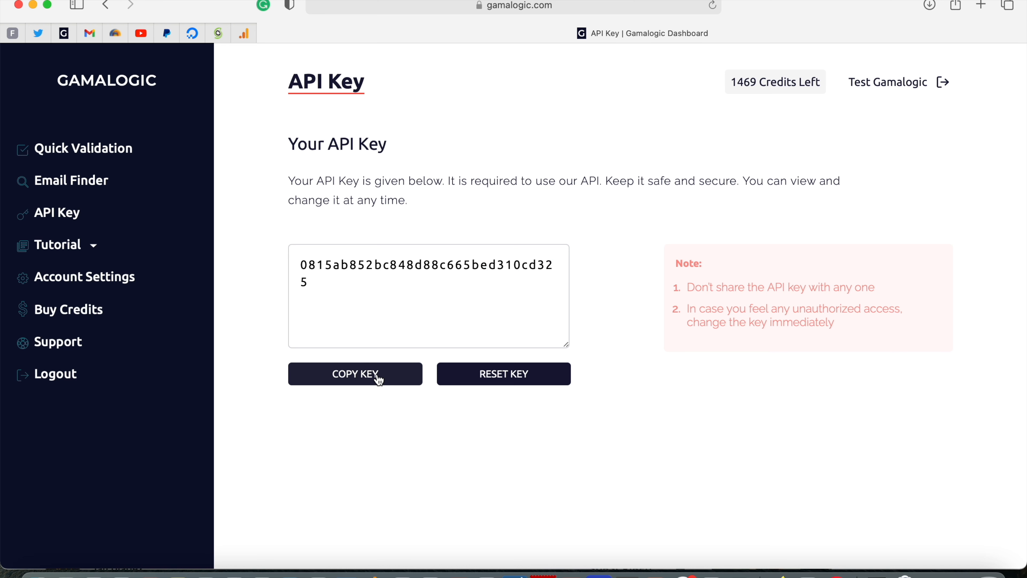
left_click(379, 380)
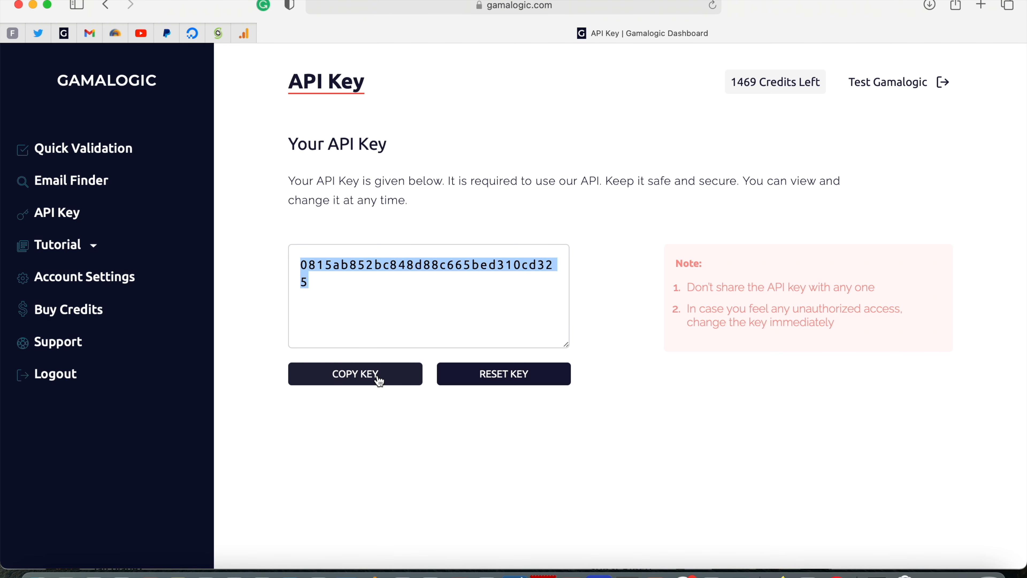
Step: Switch to Firefox and paste the copied API key into the email finder's API key field
key("ctrl+Right")
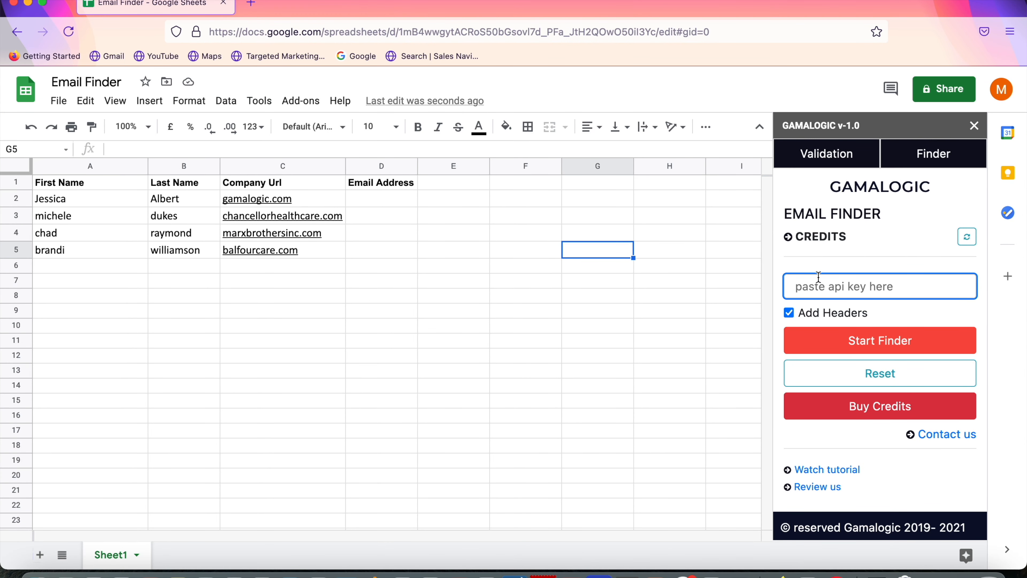
key("super+v")
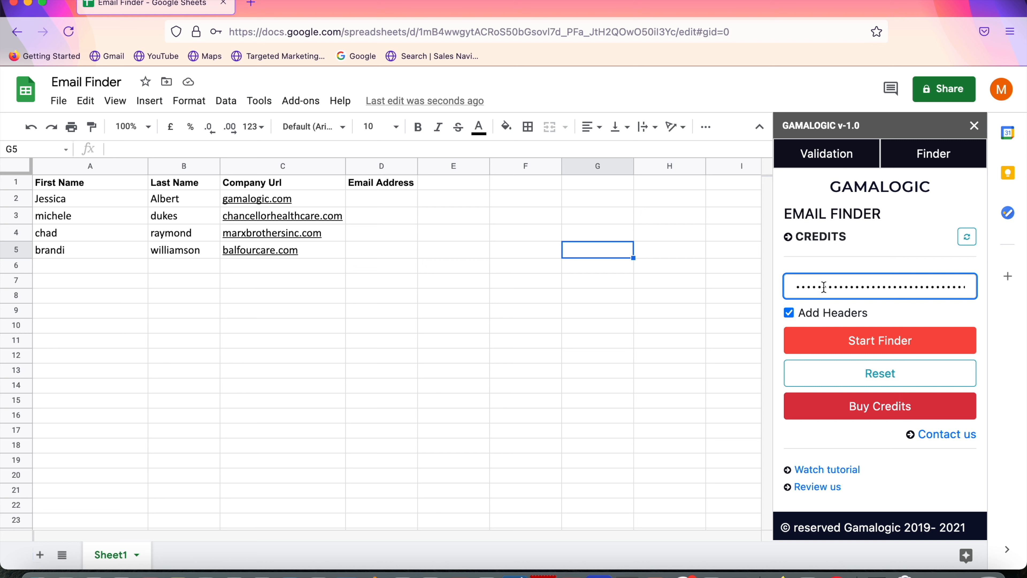
left_click(704, 317)
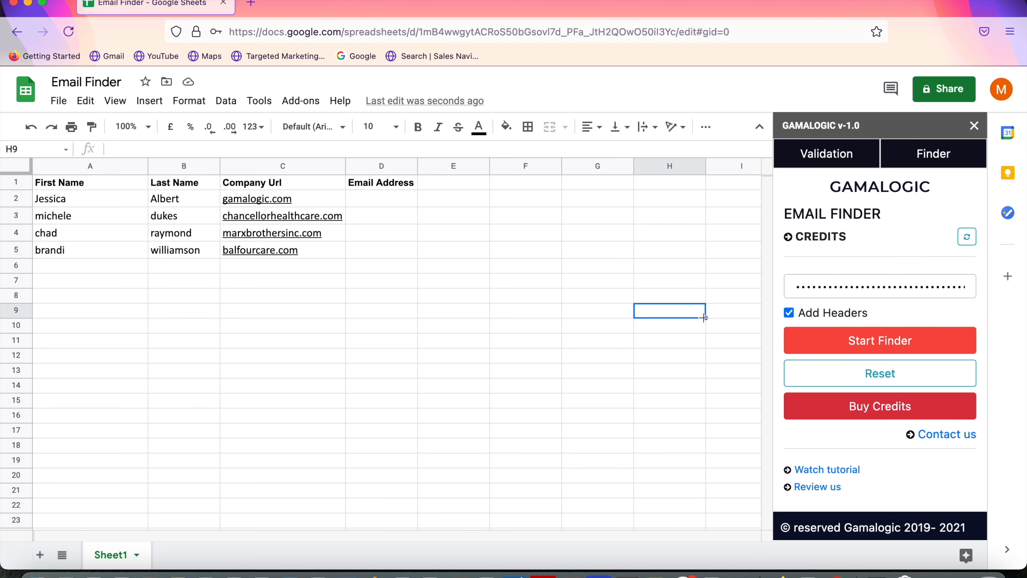
Step: Run the email finder on the contact rows and fit the Email Address column's width to its contents
left_click(375, 167)
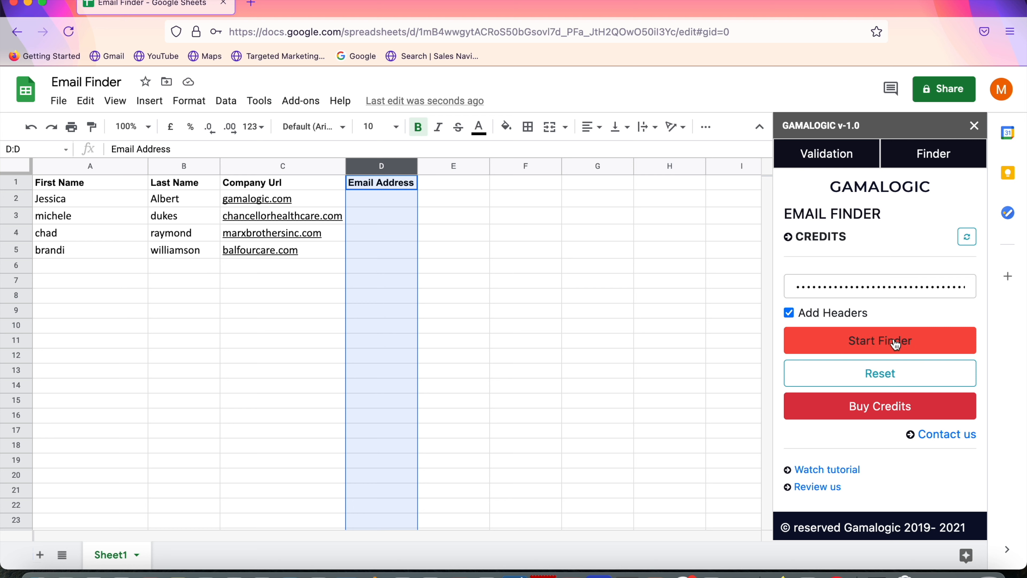
left_click(870, 341)
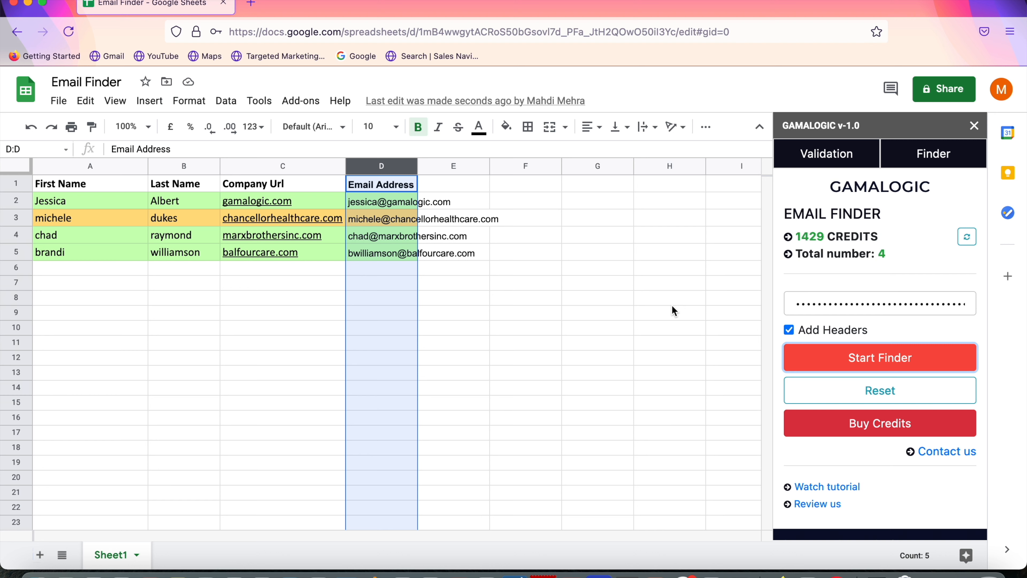
left_click(487, 266)
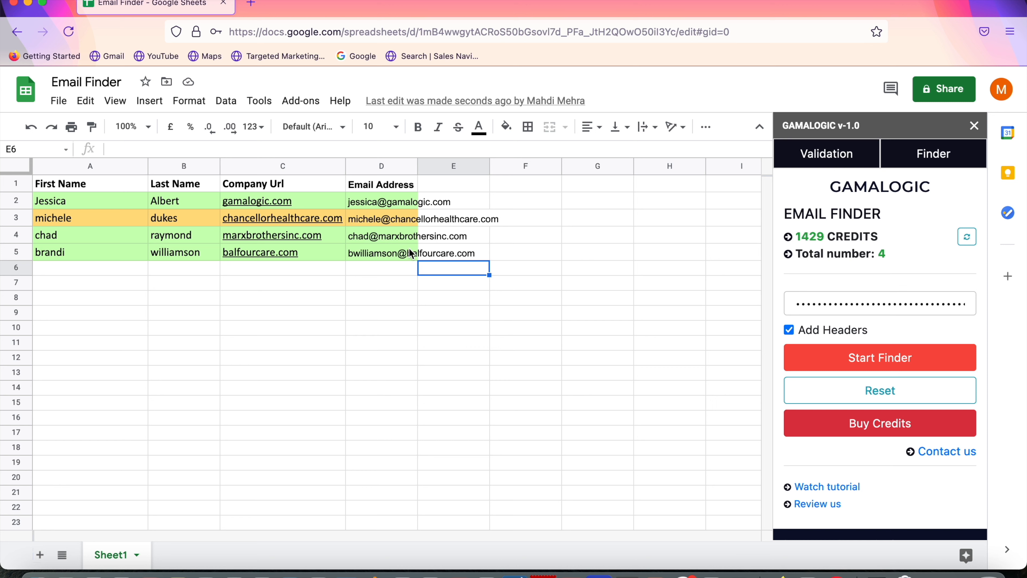
double_click(417, 166)
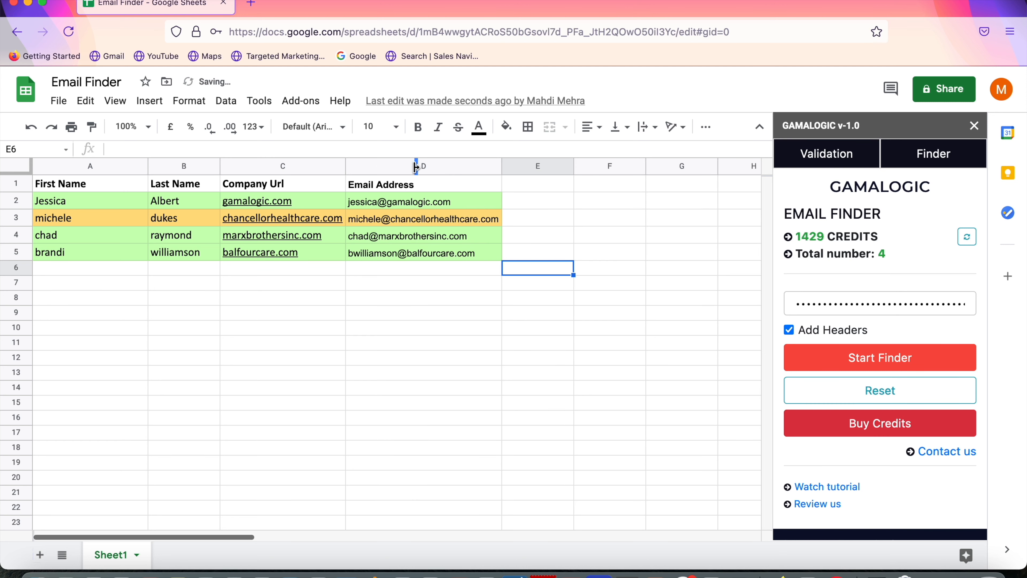
left_click(427, 308)
Step: Review the found email addresses in D2:D5 and the credits and total number in the add-on
left_click_drag(399, 203, 401, 249)
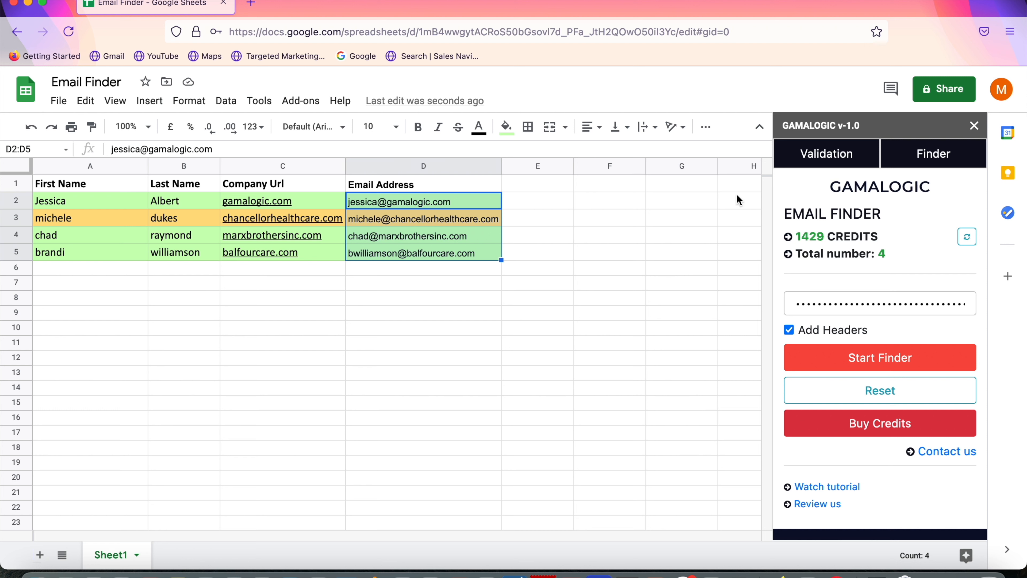
left_click(639, 254)
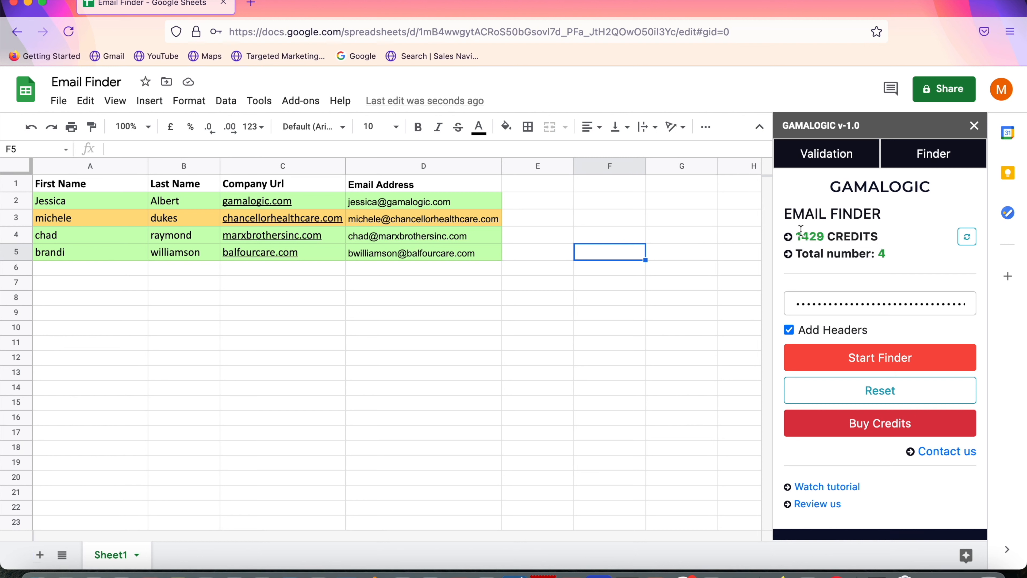
left_click_drag(793, 237, 891, 237)
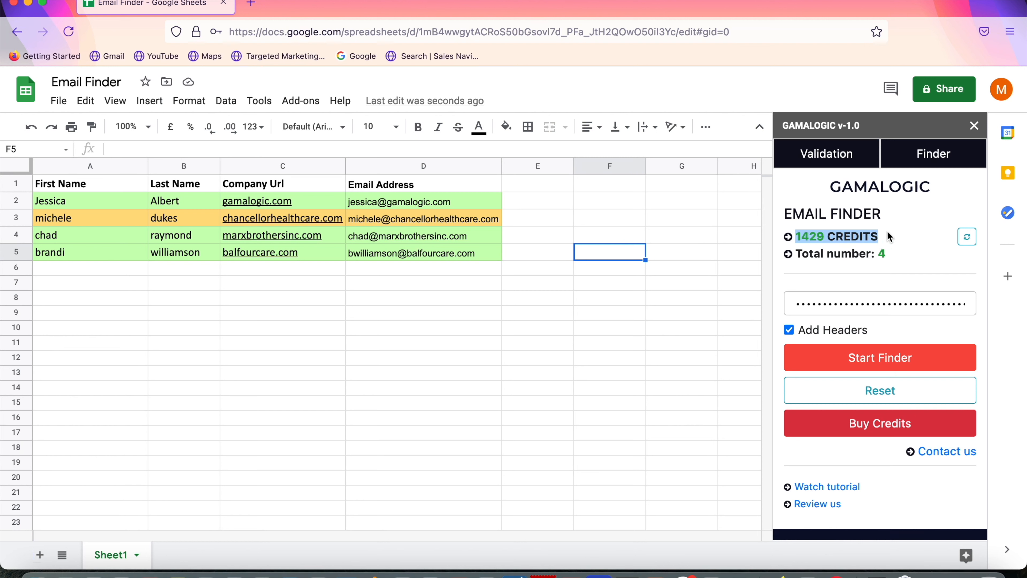
left_click_drag(793, 254, 900, 258)
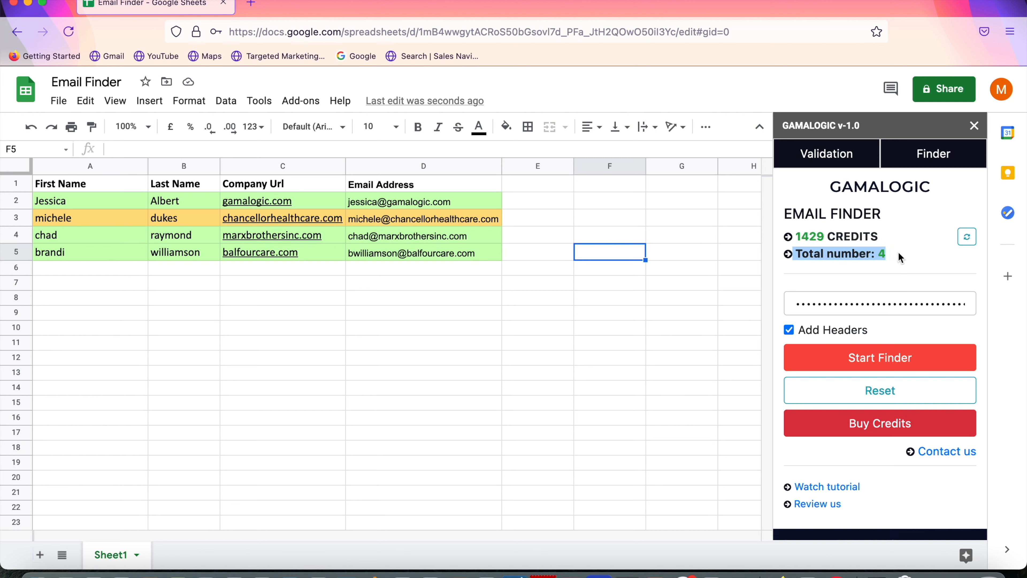
left_click(903, 270)
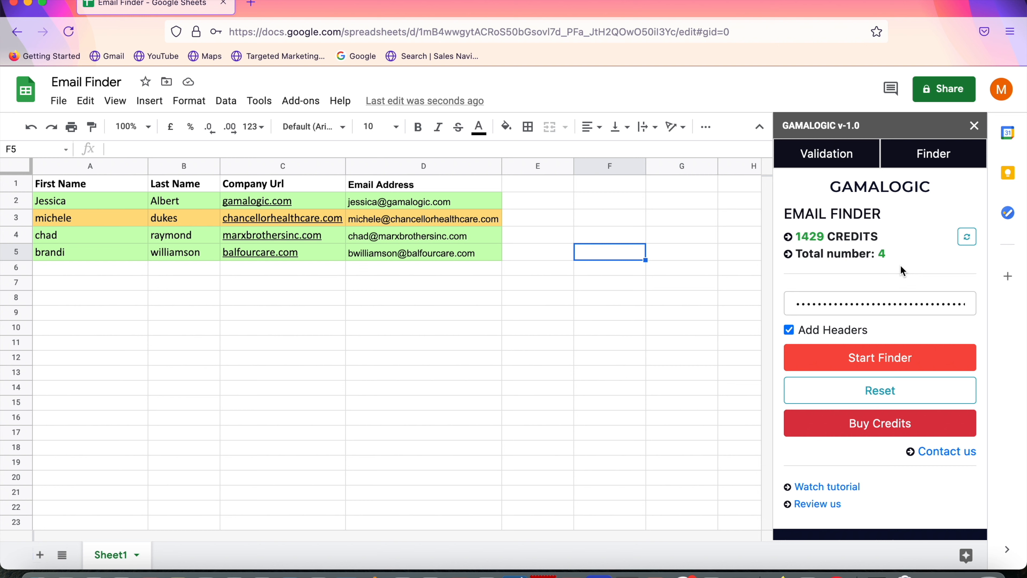
Step: View the page for buying Gamalogic credits and return to the Email Finder sheet
left_click(883, 424)
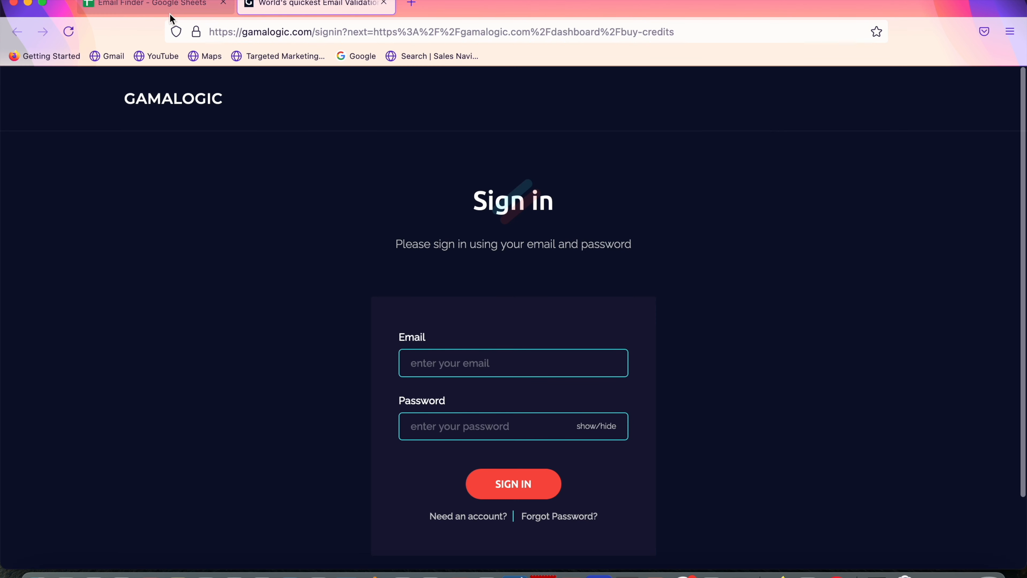
left_click(170, 12)
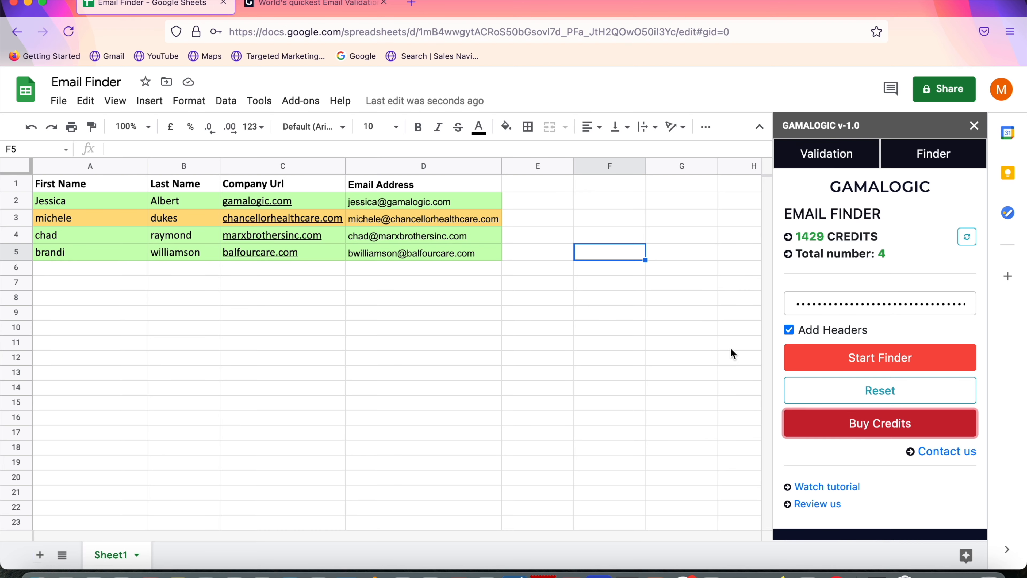
Step: Reset the email finder to clear the sheet and switch the add-on to Validation mode
left_click(865, 387)
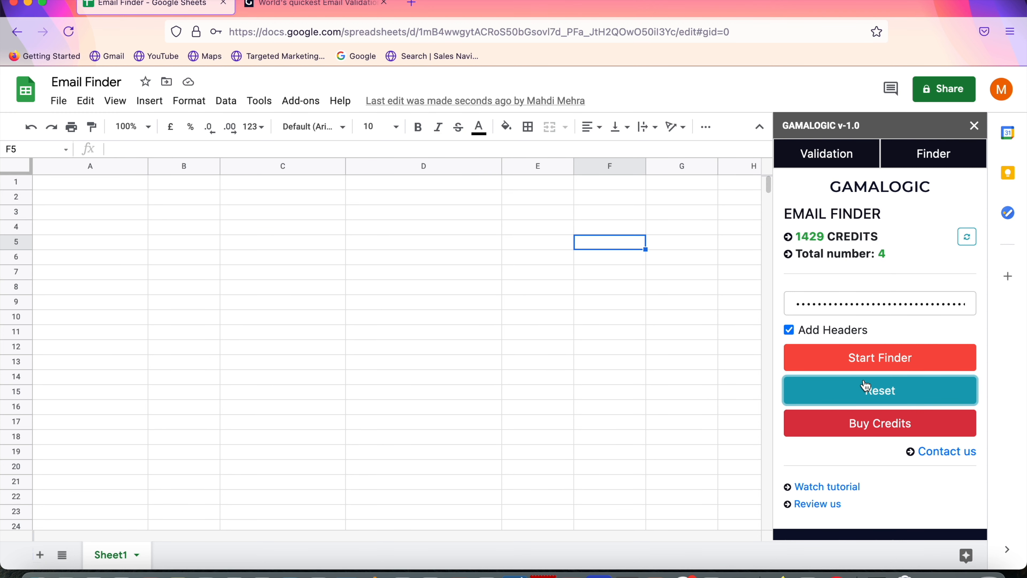
left_click(828, 153)
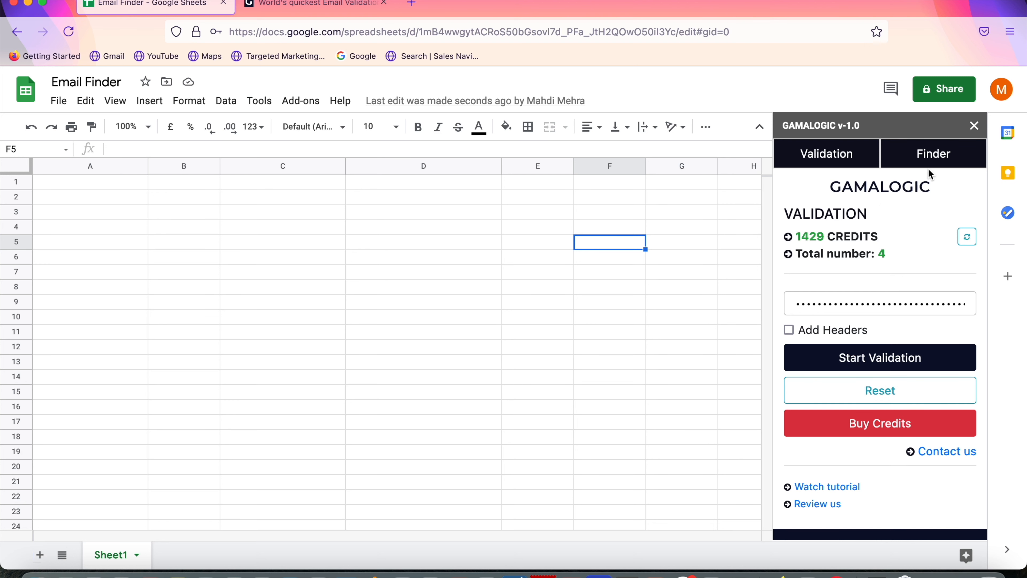
left_click(930, 158)
left_click(855, 162)
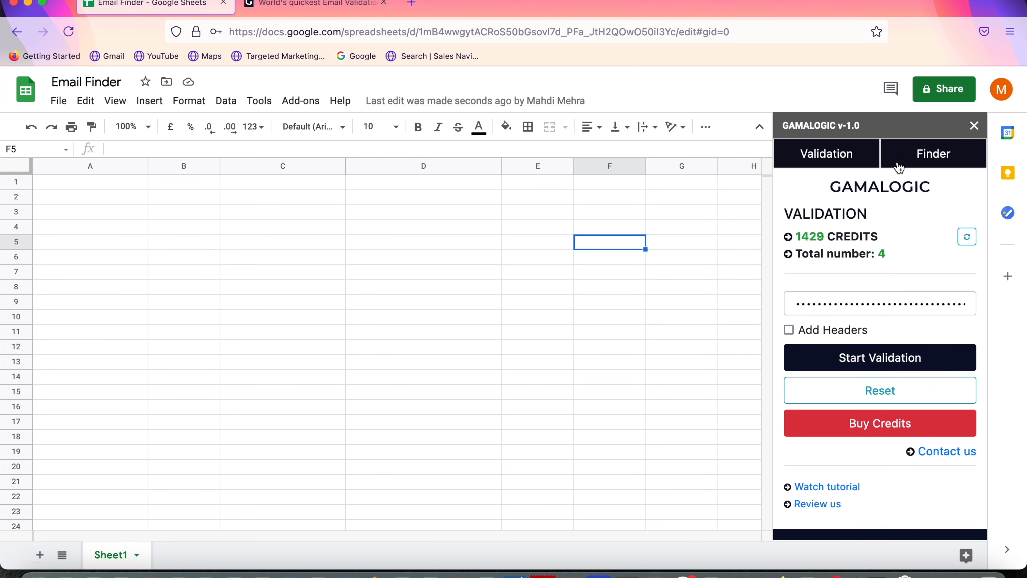